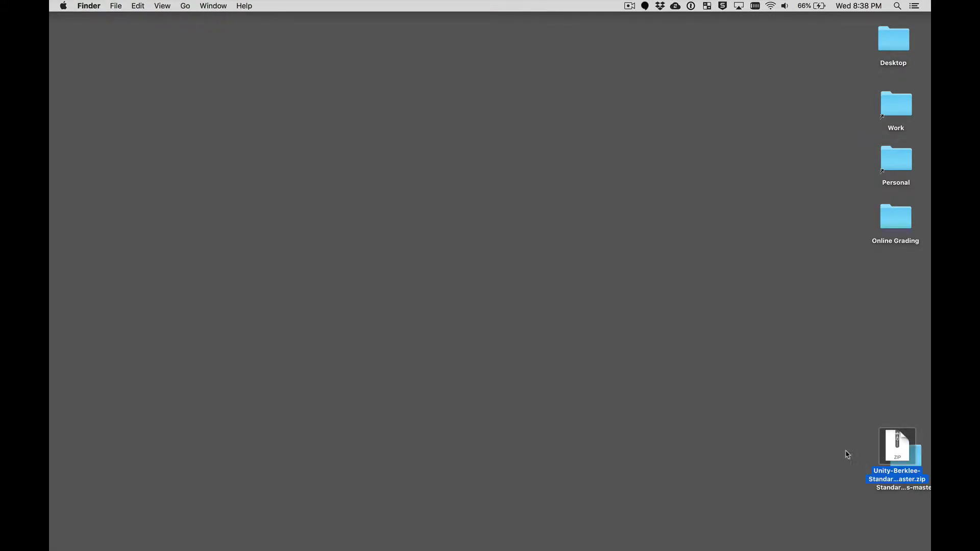
# Move the extracted Unity-Berklee-Standard-Asset-Packages-master folder above its zip file on the desktop and look through its Assets folder
pyautogui.moveTo(911, 490); pyautogui.dragTo(901, 410)
pyautogui.doubleClick(897, 374)
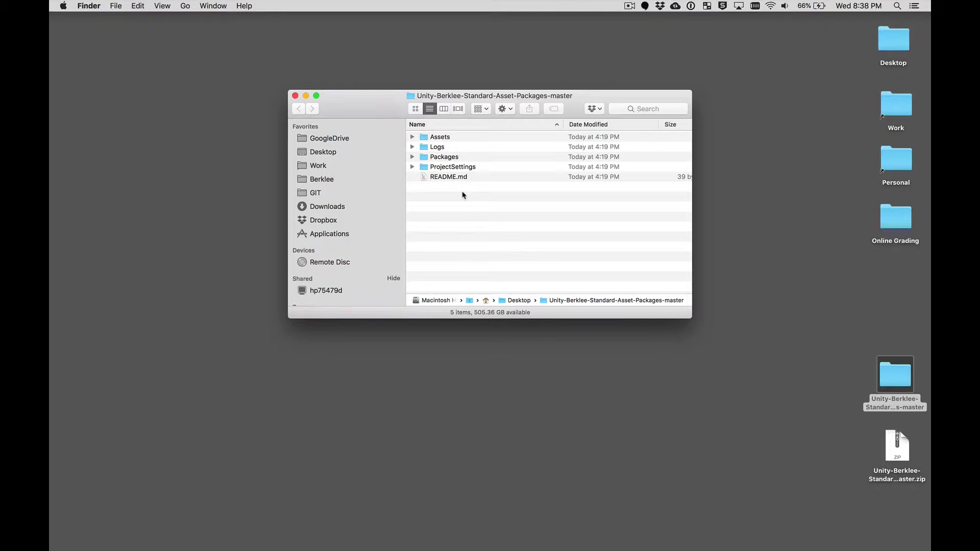
pyautogui.doubleClick(442, 138)
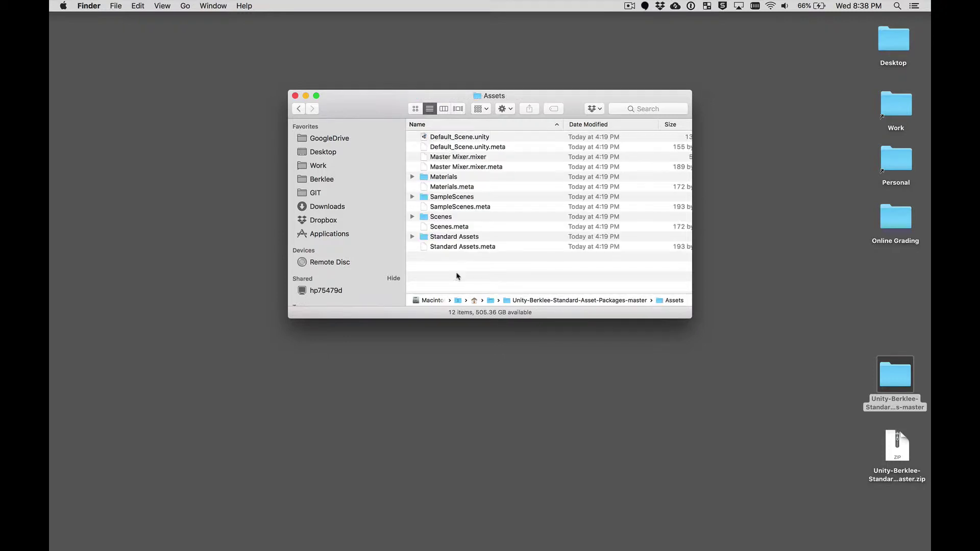
pyautogui.press('super+w')
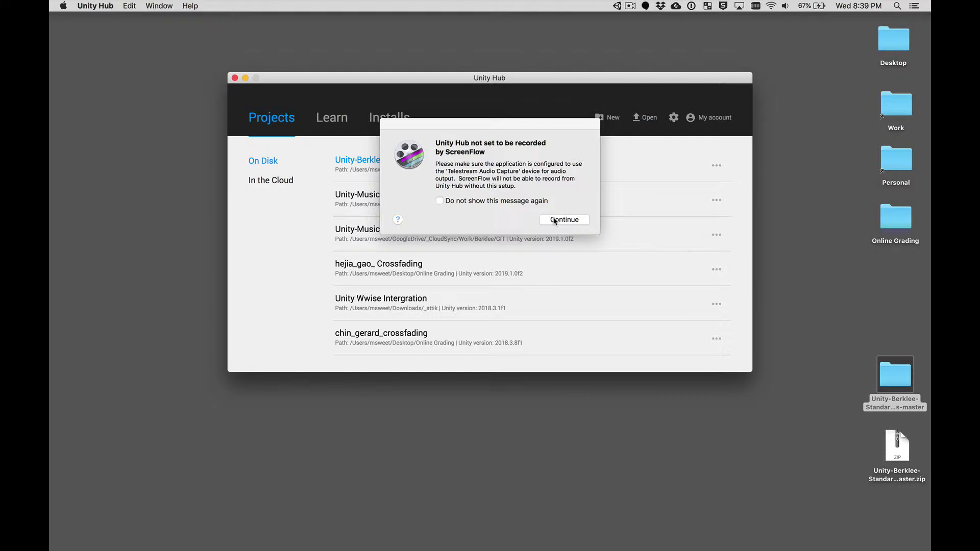
# In Unity Hub, open the Unity-Berklee-Standard-Asset-Packages-master project from the desktop with Unity version 2019.1.0f2 and the current build target
pyautogui.click(564, 219)
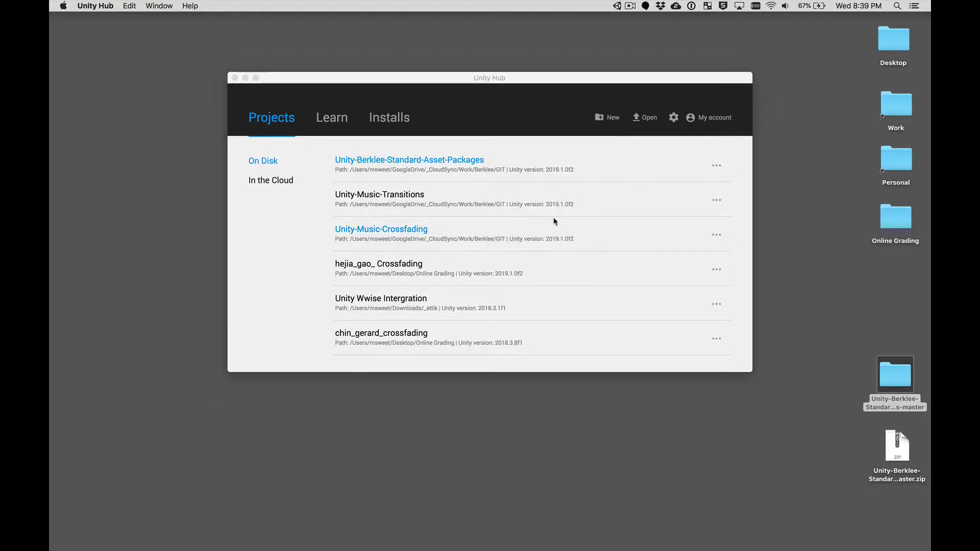
pyautogui.click(642, 119)
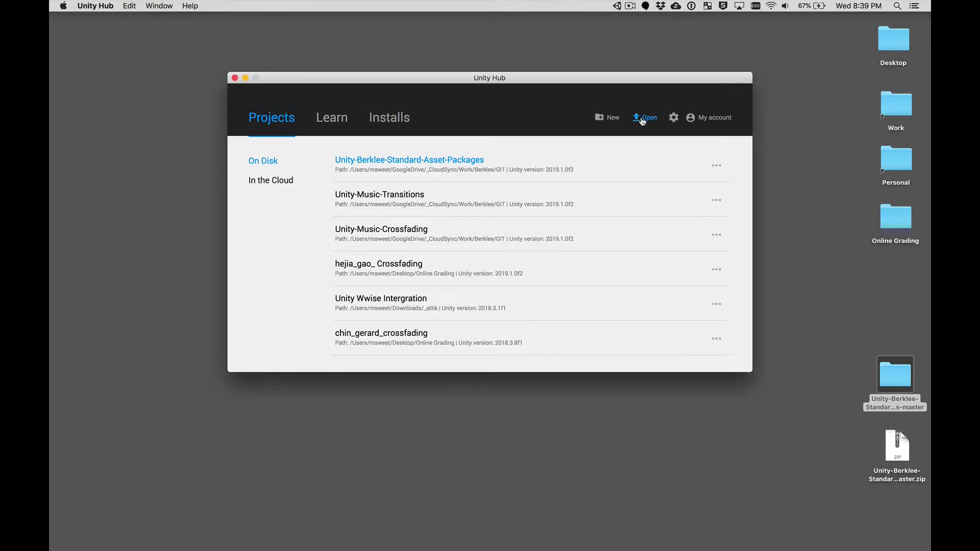
pyautogui.click(644, 118)
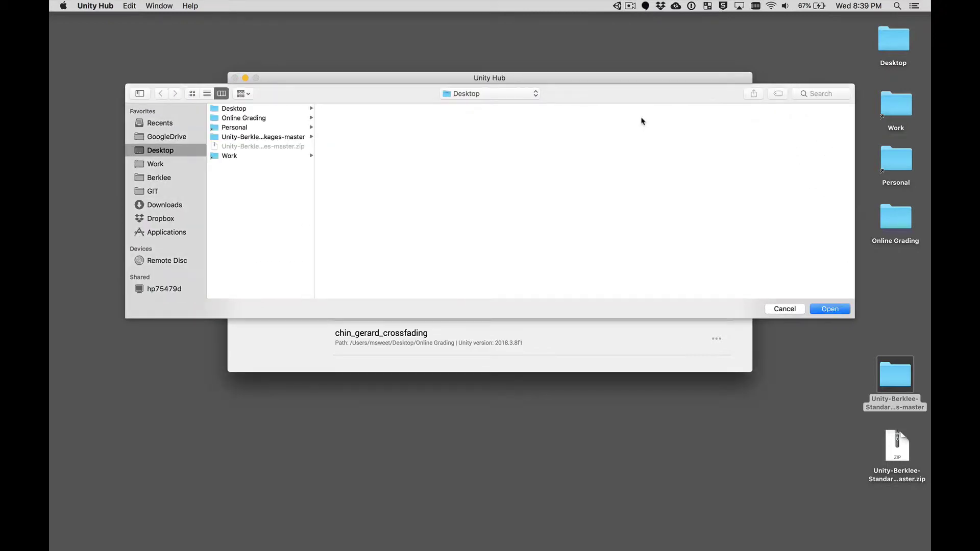
pyautogui.click(294, 137)
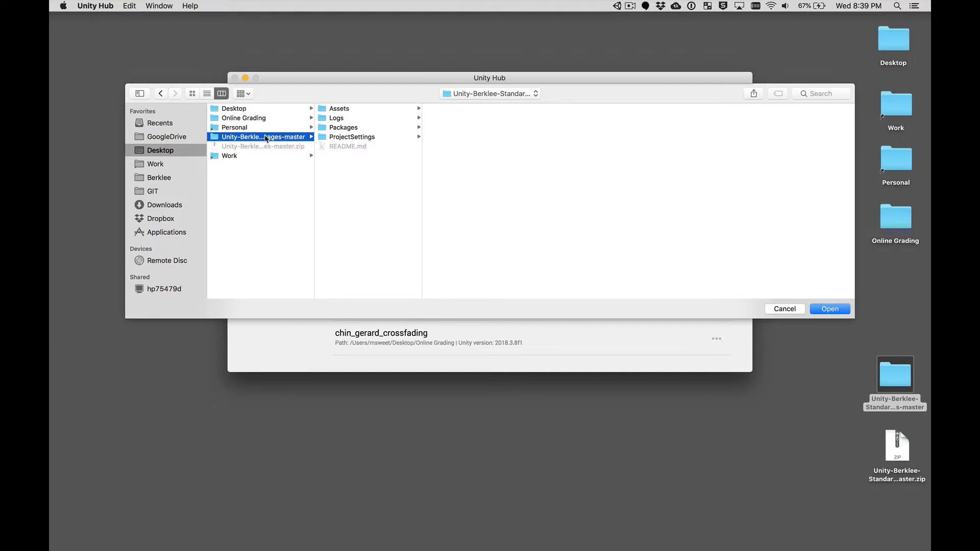
pyautogui.click(833, 312)
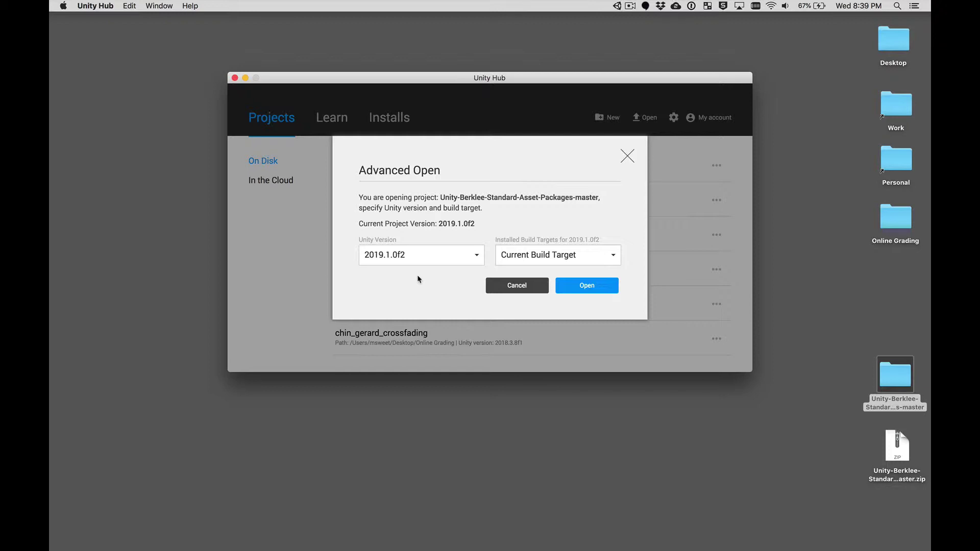
pyautogui.click(580, 286)
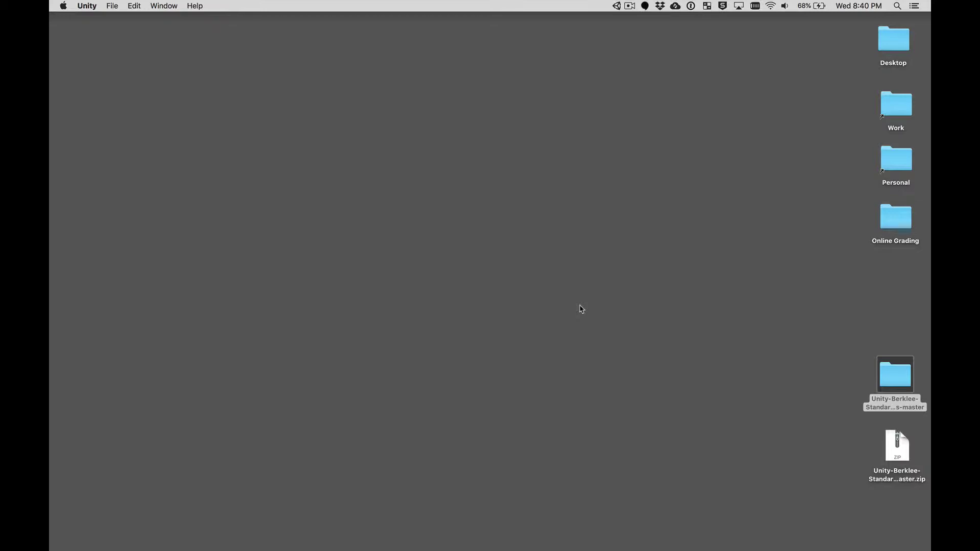
# Switch the Unity editor to the Default window layout
pyautogui.moveTo(567, 549)
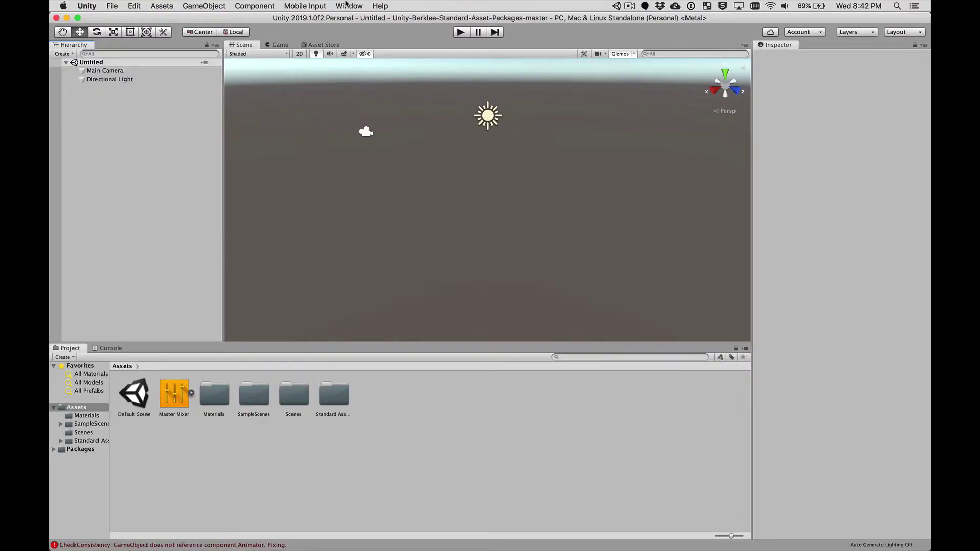
pyautogui.click(346, 5)
pyautogui.moveTo(356, 59)
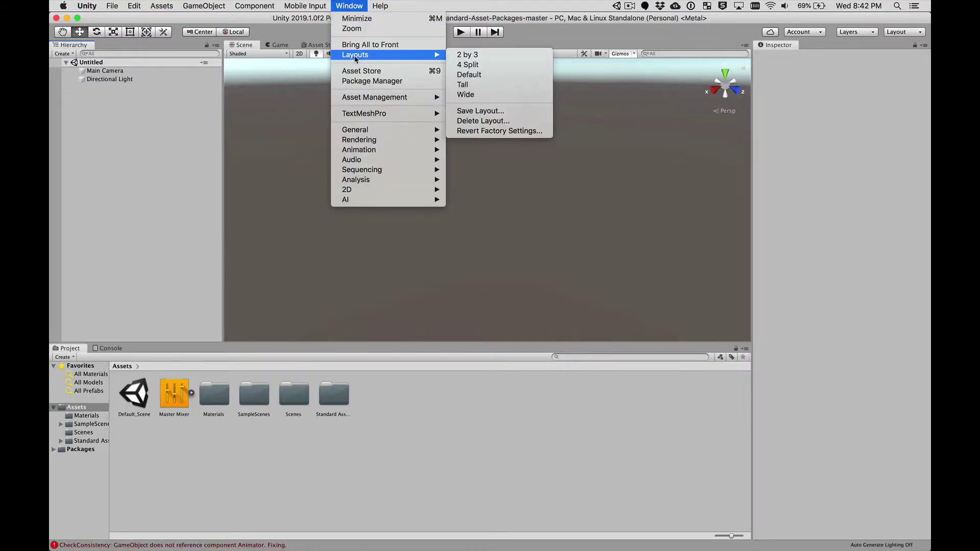
pyautogui.click(469, 74)
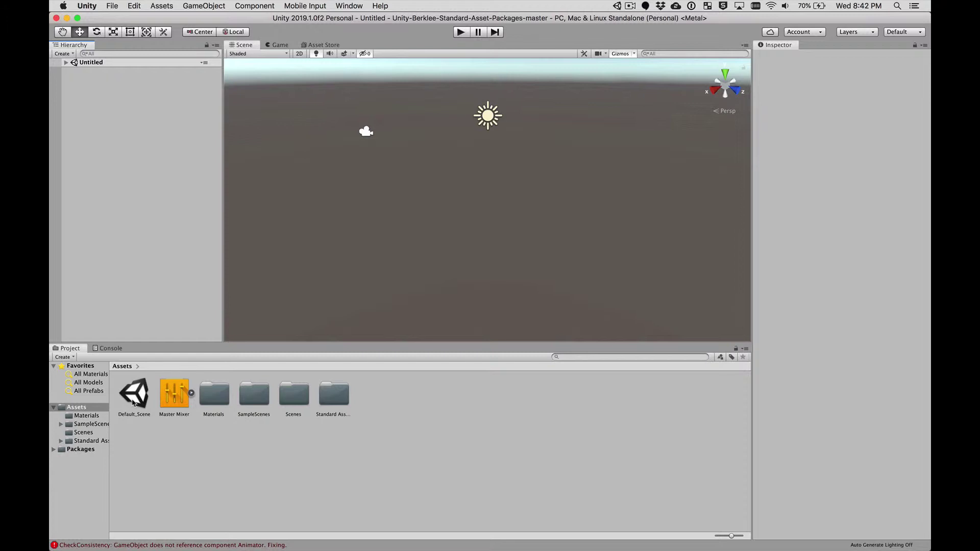
# Open Default_Scene from the project's Assets folder and bring its plane and black monolith into view
pyautogui.doubleClick(134, 394)
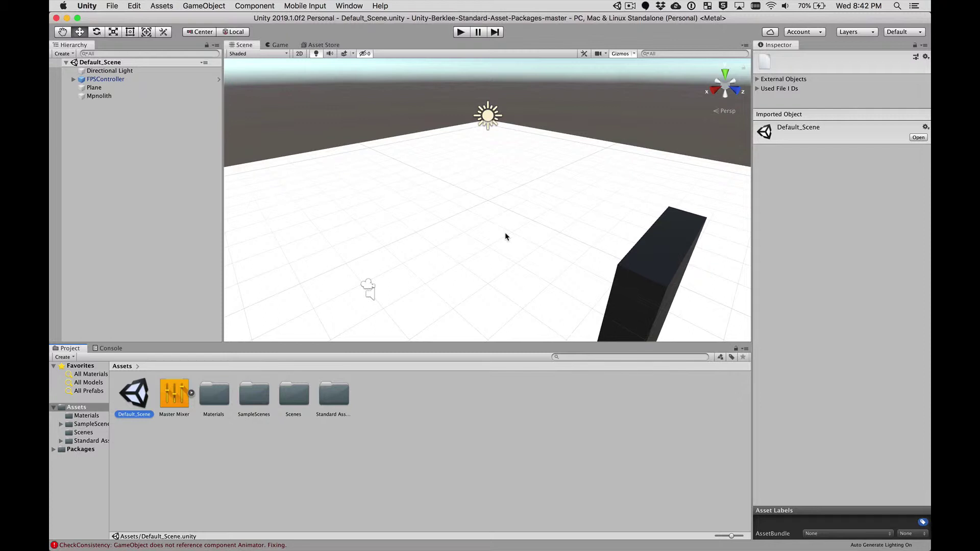
pyautogui.scroll(-10, 505, 236)
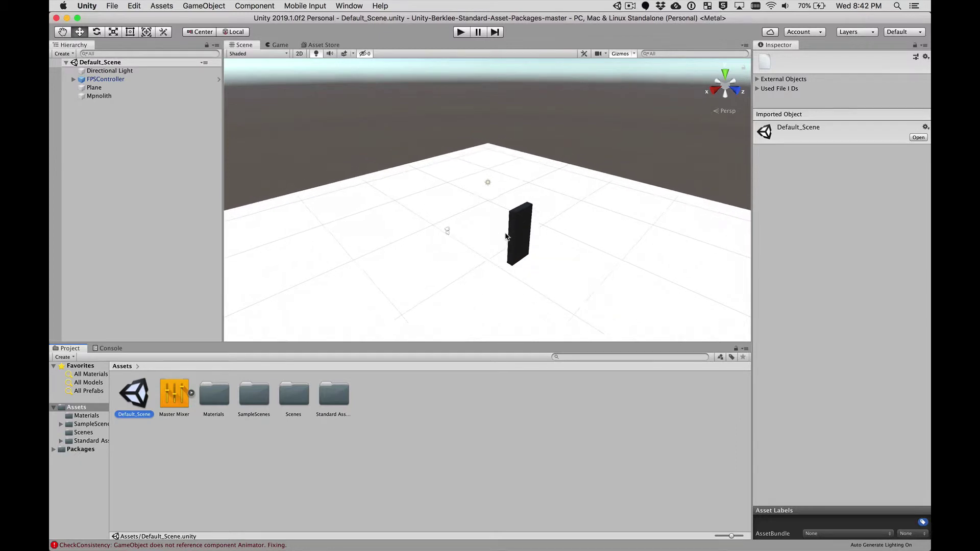
pyautogui.scroll(4, 505, 236)
pyautogui.scroll(-3, 505, 236)
pyautogui.scroll(3, 506, 236)
pyautogui.scroll(1, 505, 236)
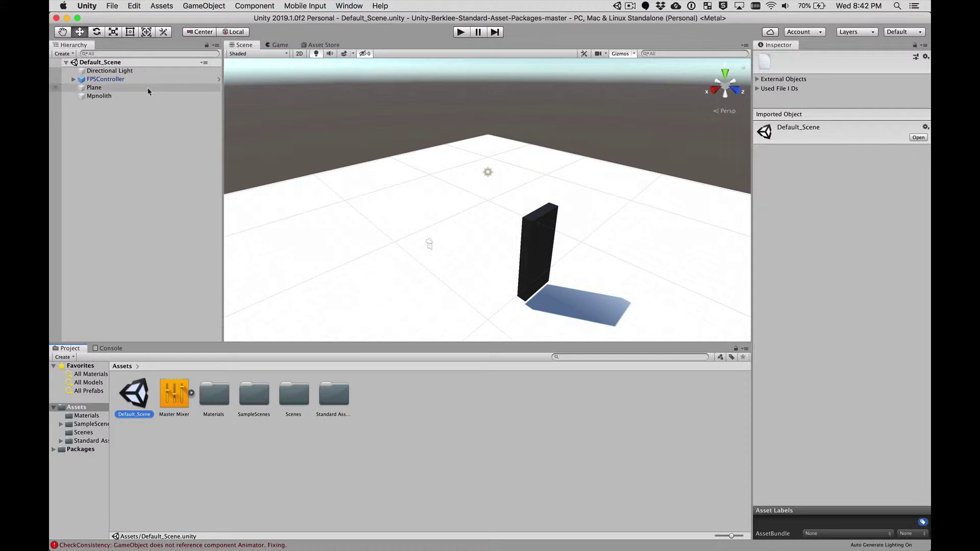
# Inspect the Directional Light, Plane and Mpnolith objects of the scene one after another
pyautogui.click(109, 72)
pyautogui.click(103, 87)
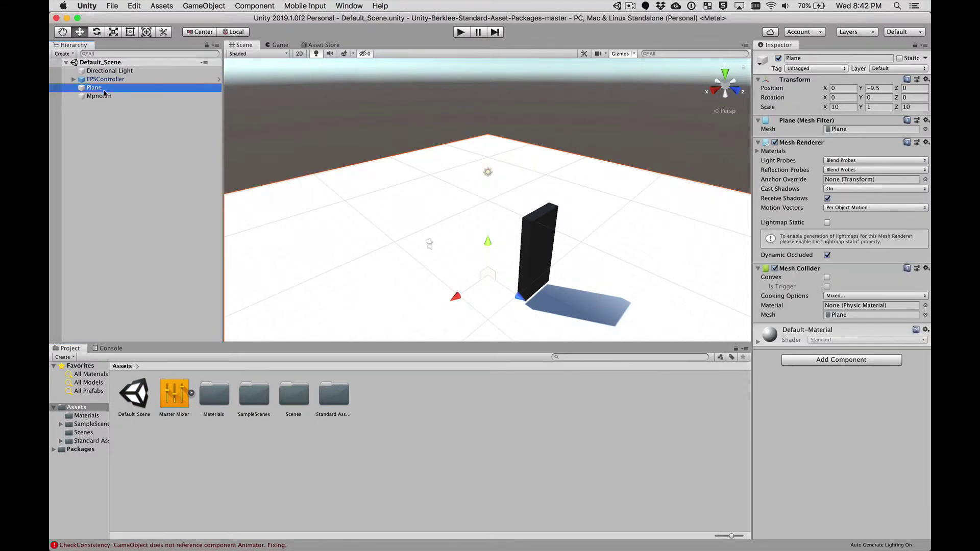
pyautogui.click(105, 97)
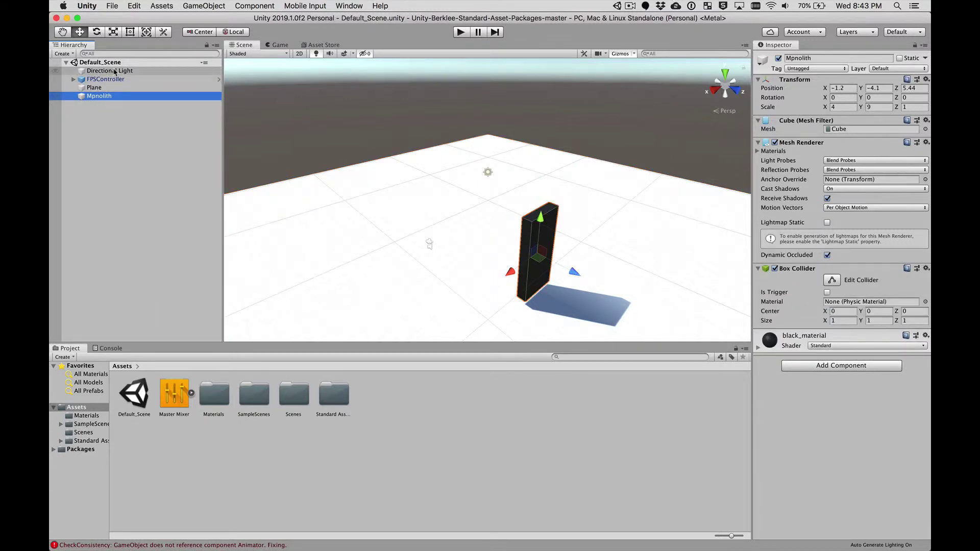
# Playtest the scene by walking forwards, backwards and sideways around the monolith in first person, and stop play mode
pyautogui.click(462, 33)
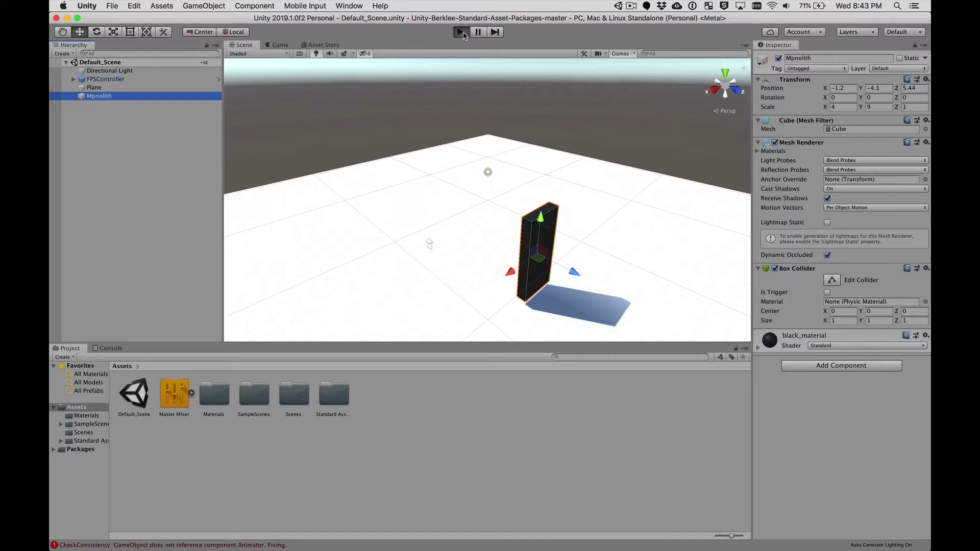
pyautogui.click(463, 32)
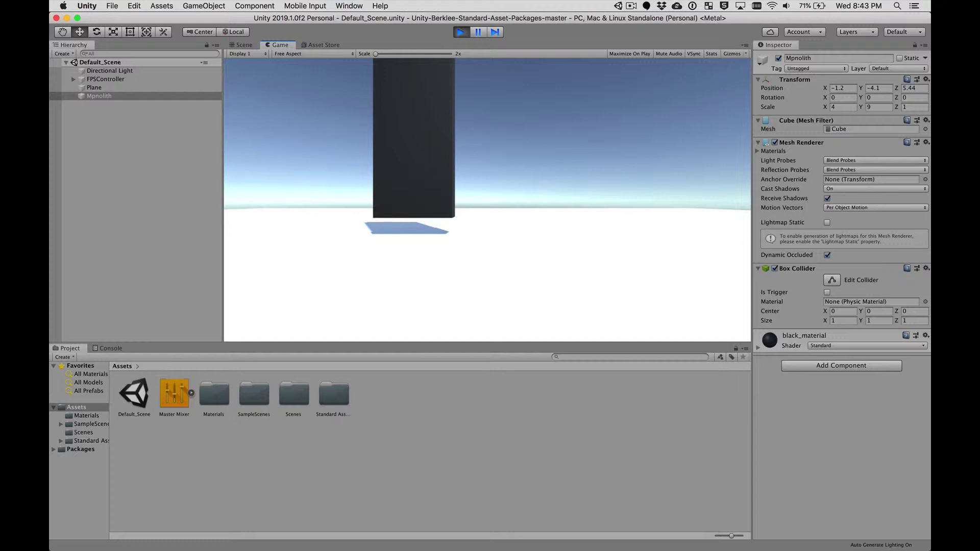
pyautogui.press('w')
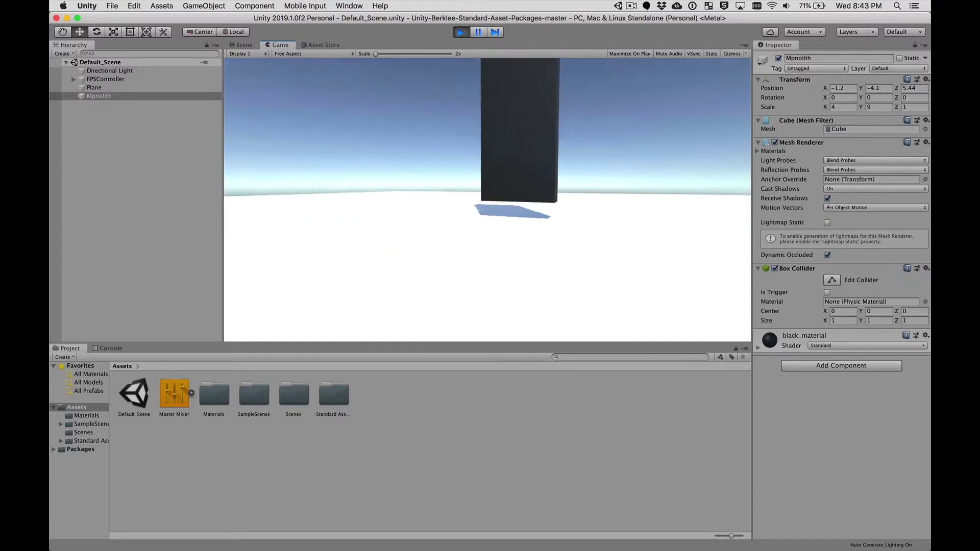
pyautogui.press('s')
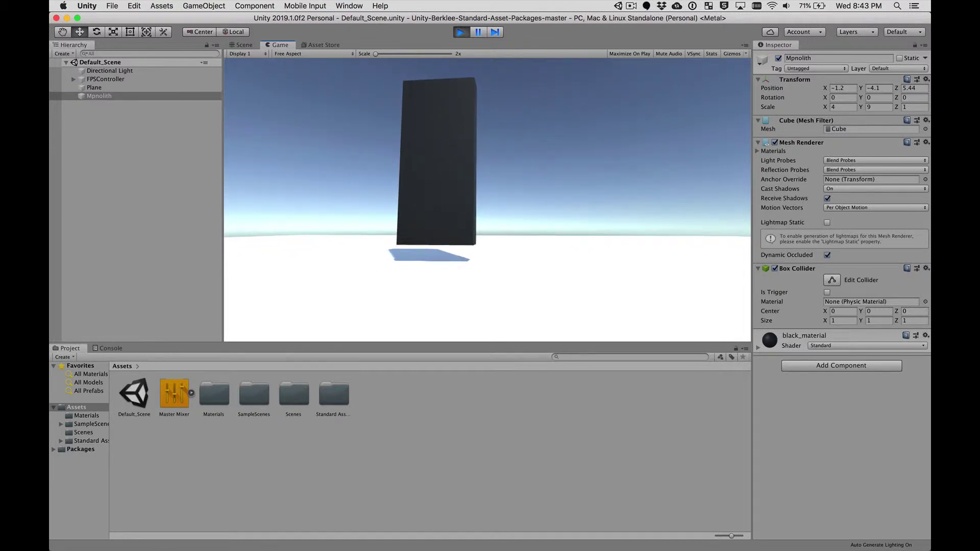
pyautogui.press('w')
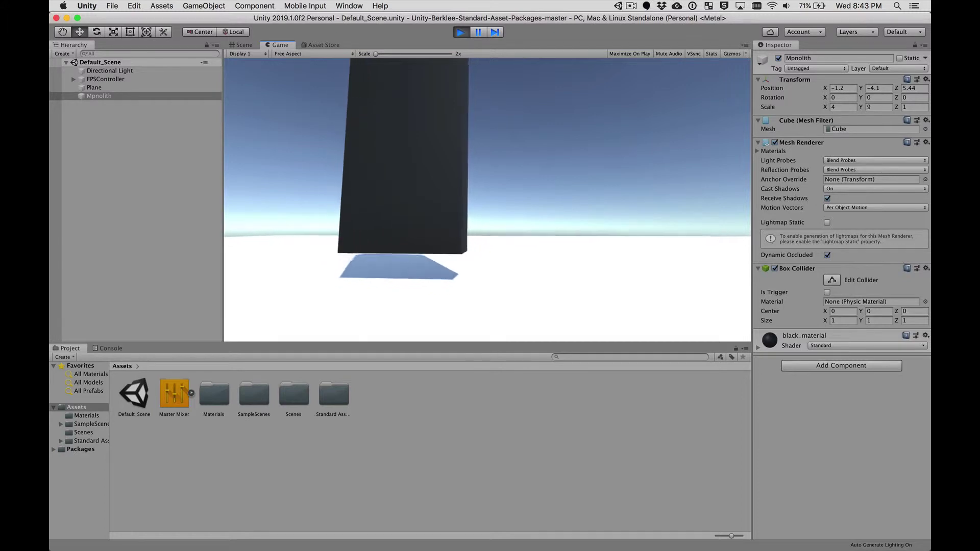
pyautogui.press('s')
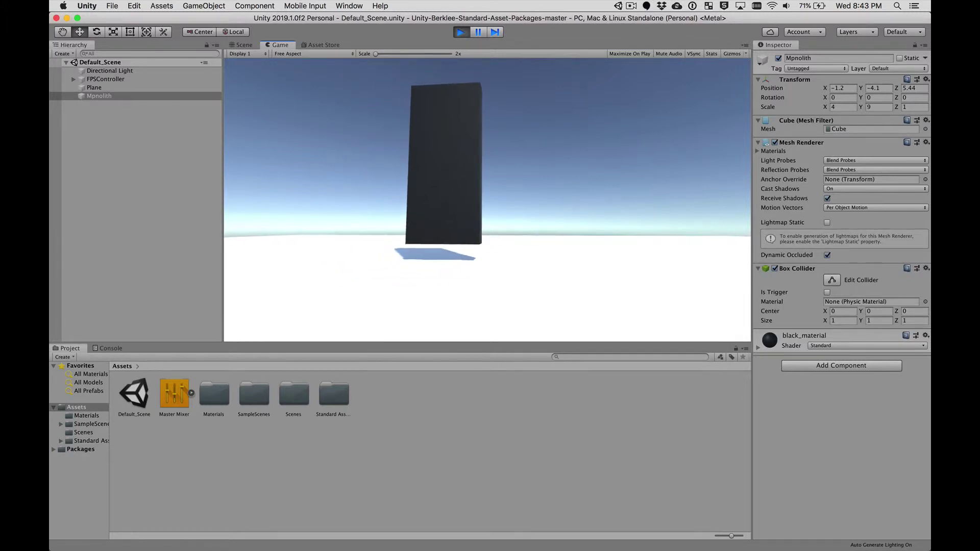
pyautogui.press('d')
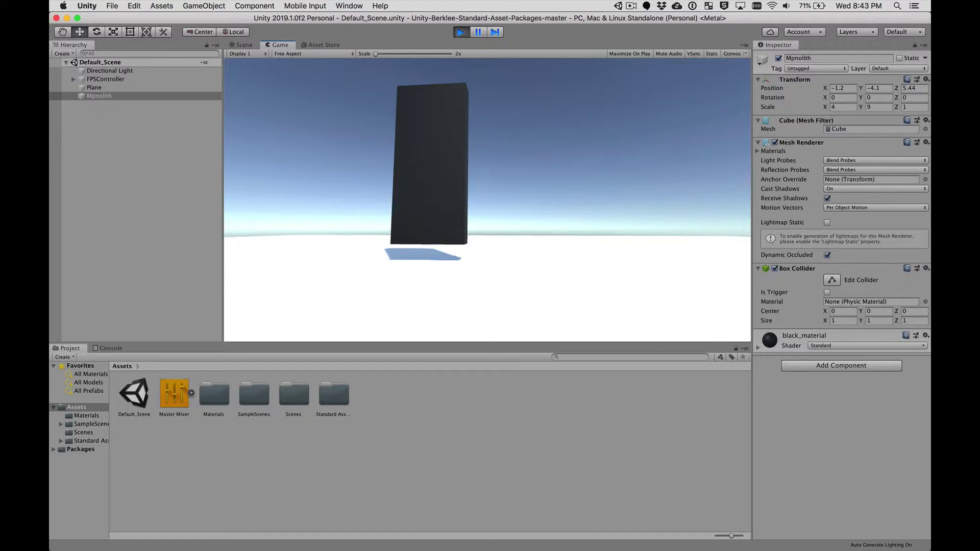
pyautogui.press('a')
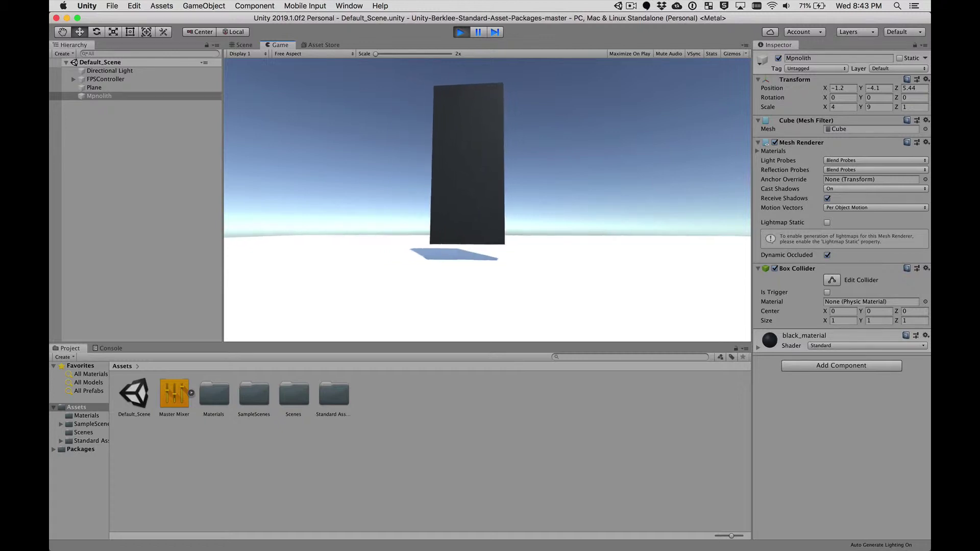
pyautogui.press('d')
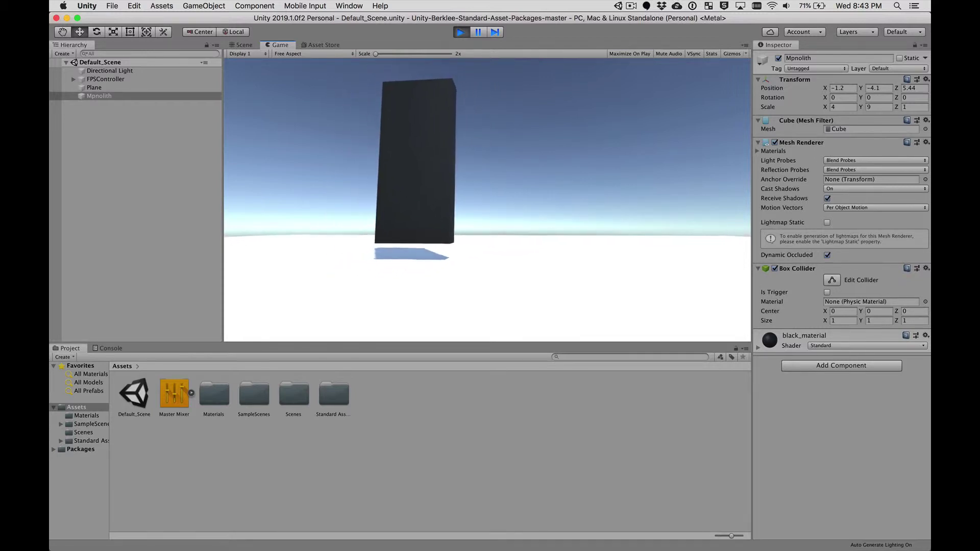
pyautogui.press('w')
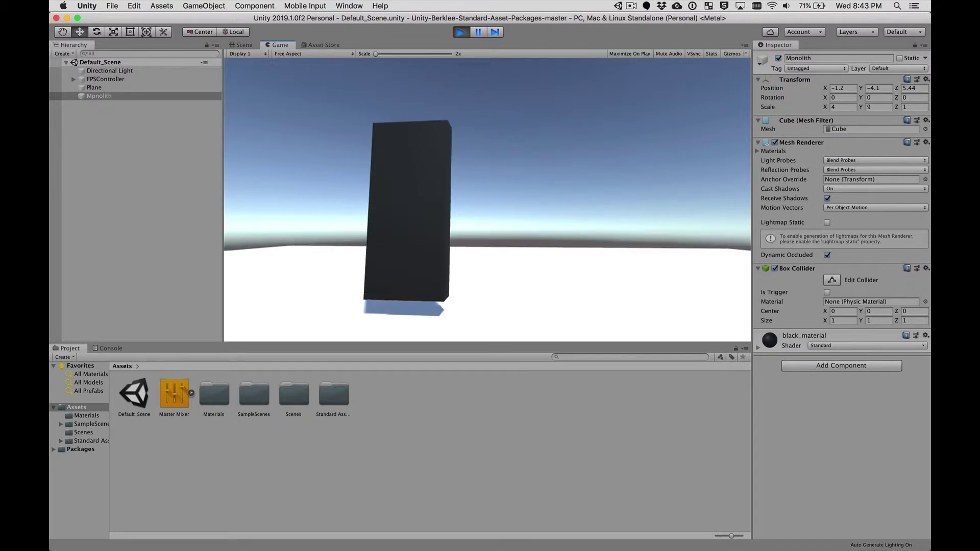
pyautogui.press('w')
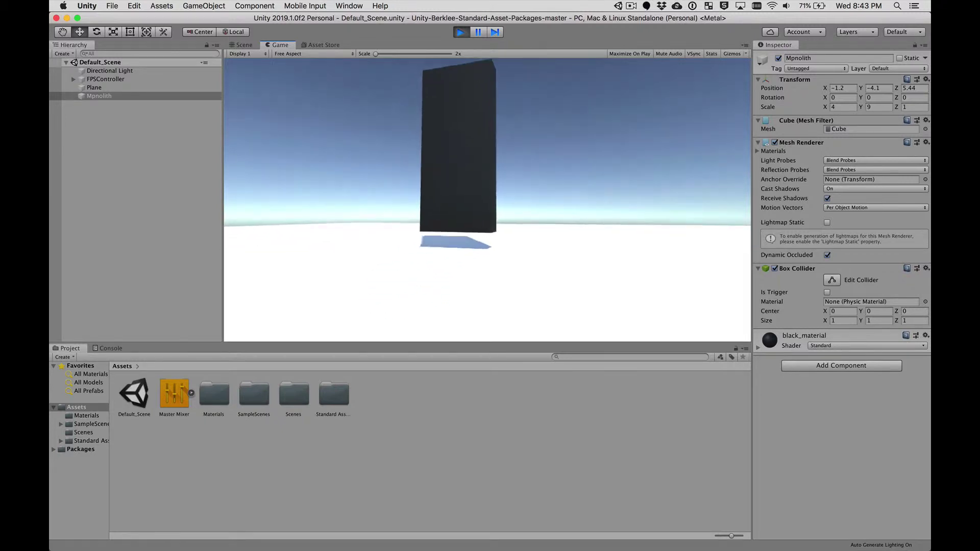
pyautogui.press('w')
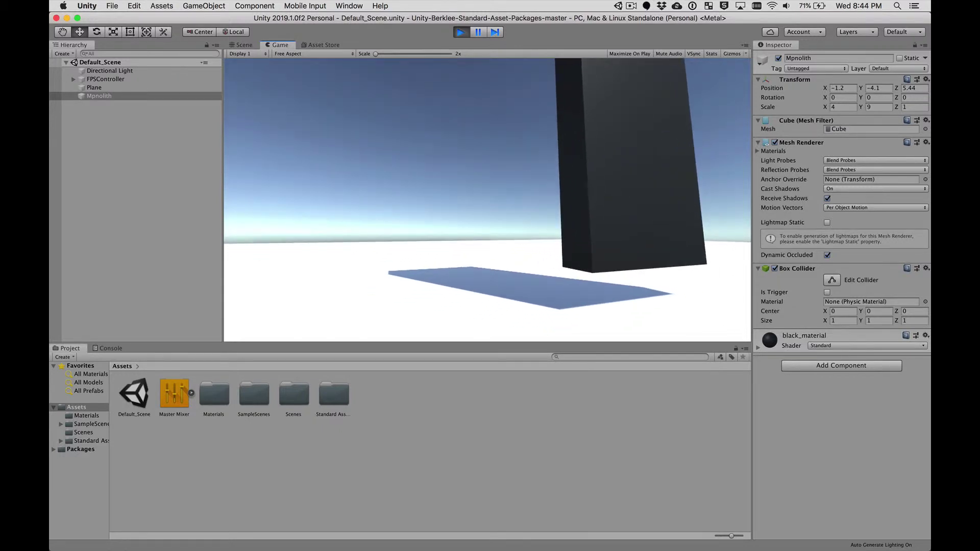
pyautogui.press('s')
pyautogui.press('w')
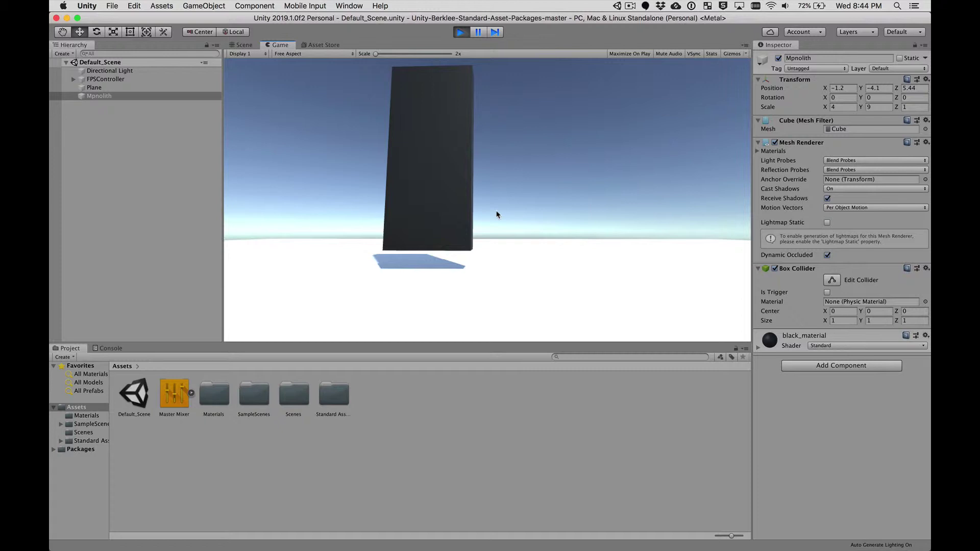
pyautogui.click(461, 33)
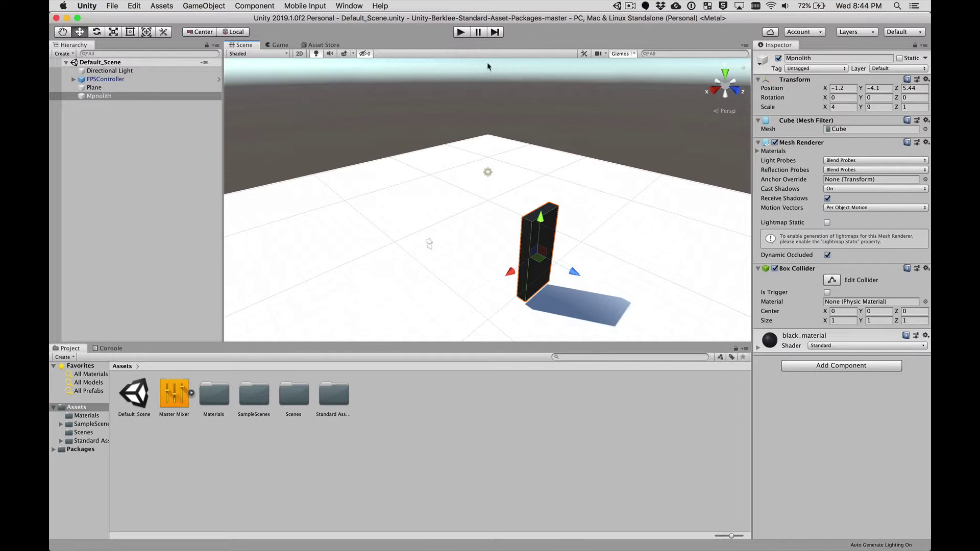
# Add a 3D sphere to the scene and move it away from the monolith to about X -11.09, Z 9.48
pyautogui.moveTo(475, 200); pyautogui.dragTo(476, 199, button='middle')
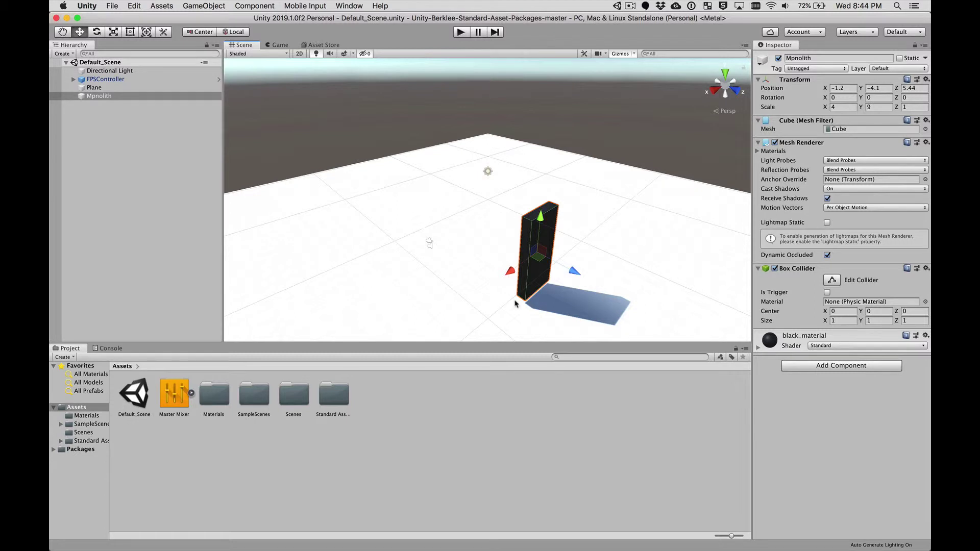
pyautogui.scroll(-3, 514, 303)
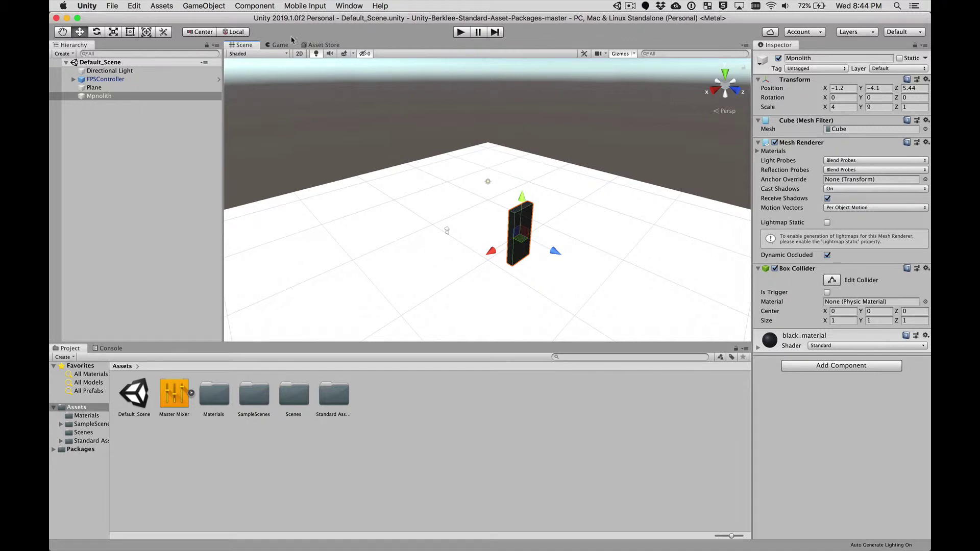
pyautogui.click(211, 5)
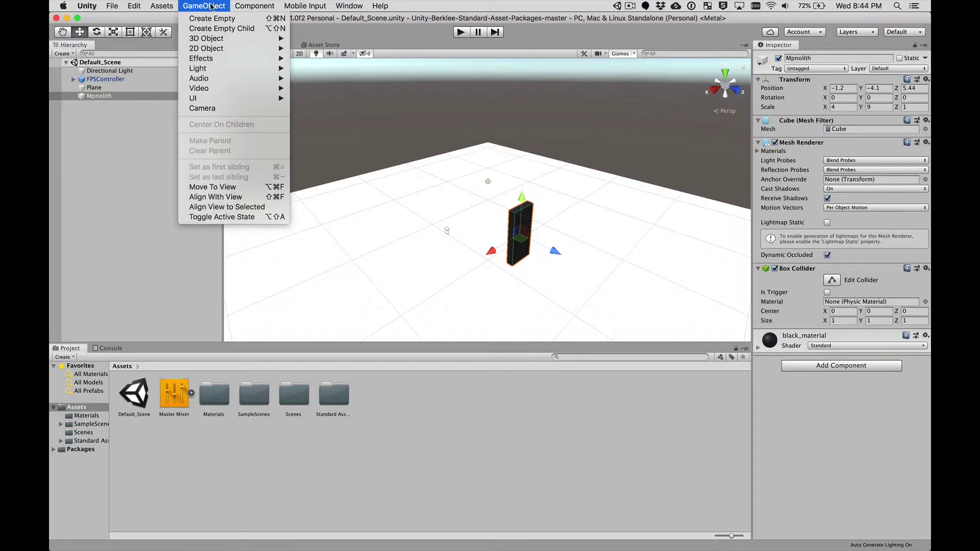
pyautogui.moveTo(207, 39)
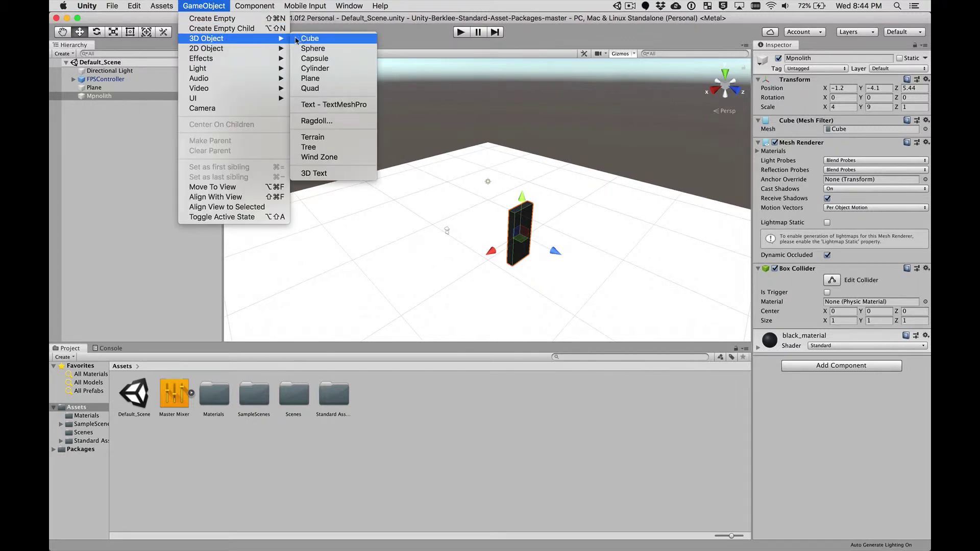
pyautogui.click(322, 50)
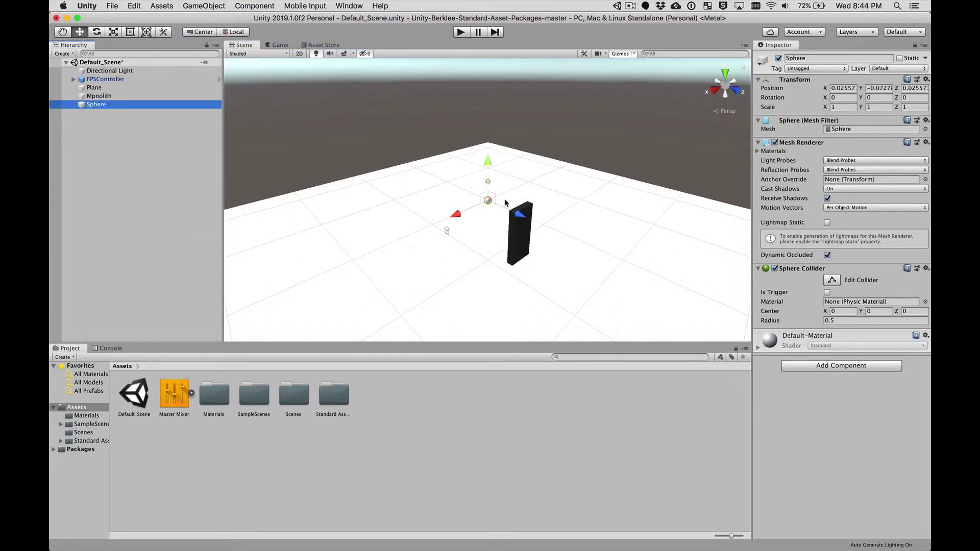
pyautogui.moveTo(456, 215); pyautogui.dragTo(614, 211)
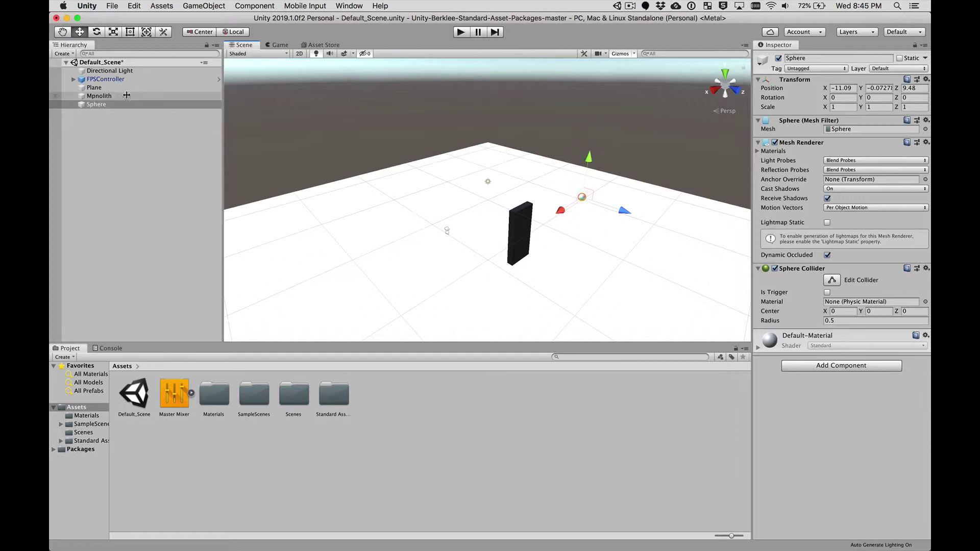
# Set the Sphere's scale to 2 on the X, Y and Z axes
pyautogui.click(119, 79)
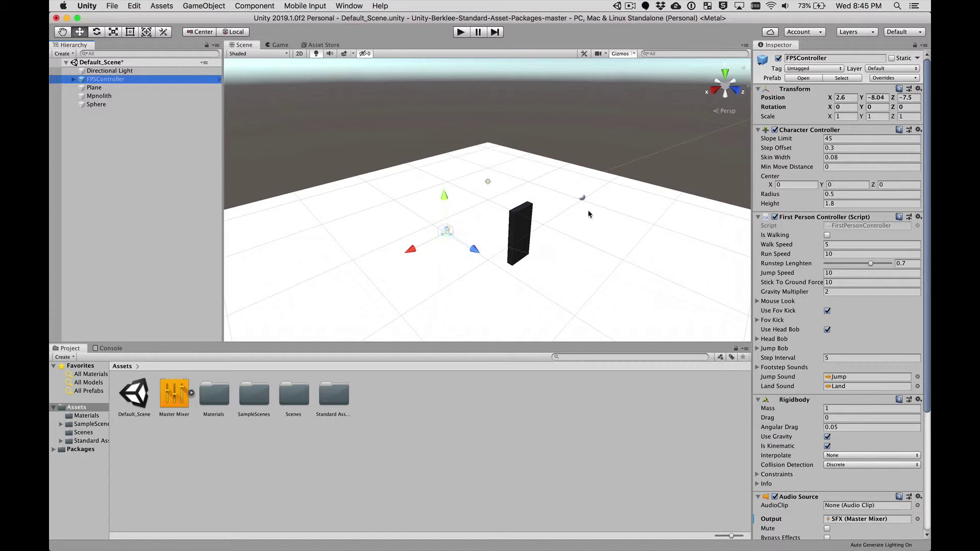
pyautogui.scroll(3, 586, 212)
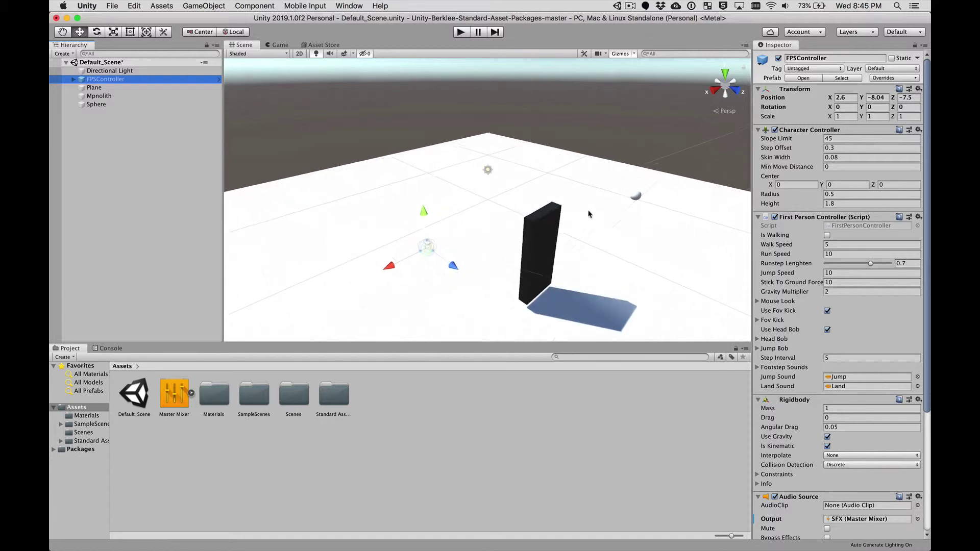
pyautogui.doubleClick(96, 104)
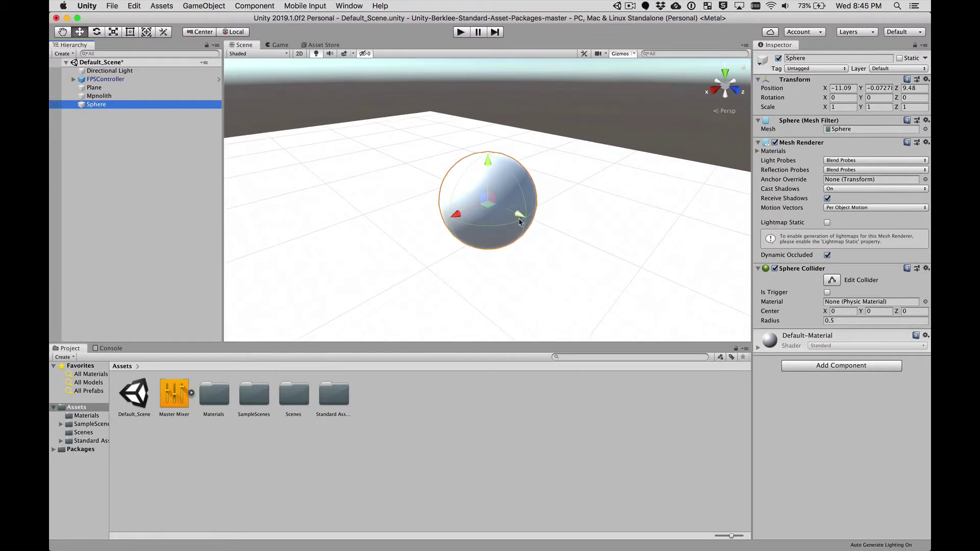
pyautogui.click(847, 107)
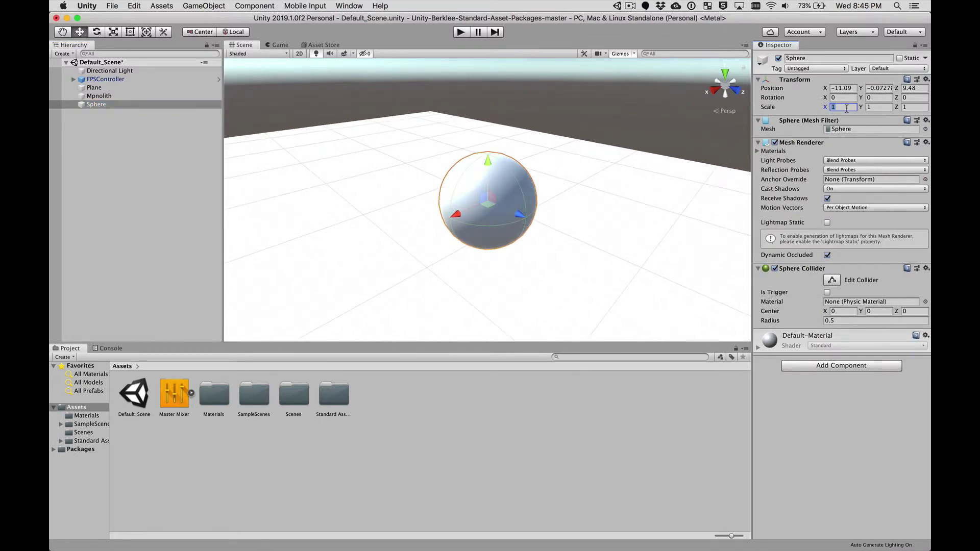
pyautogui.write('2')
pyautogui.click(890, 106)
pyautogui.write('2')
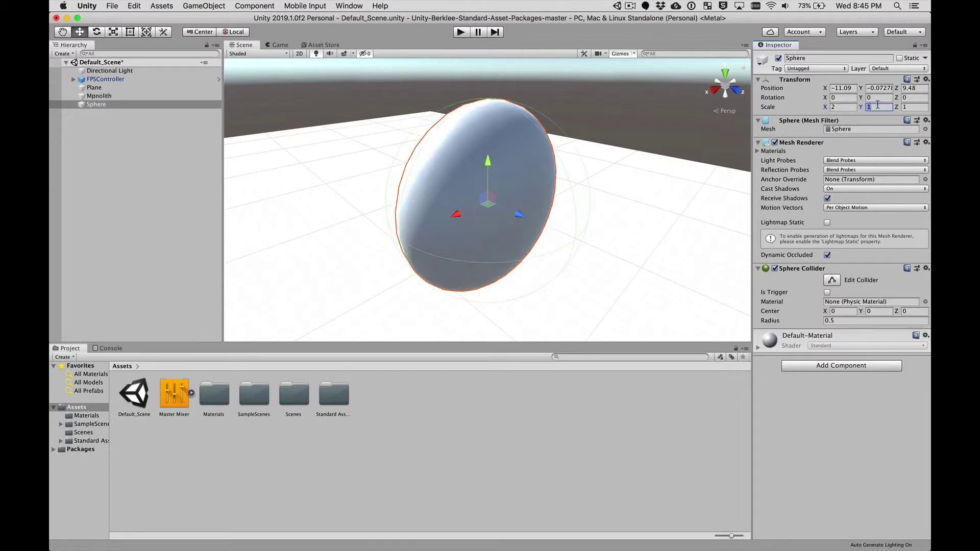
pyautogui.click(908, 107)
pyautogui.write('2')
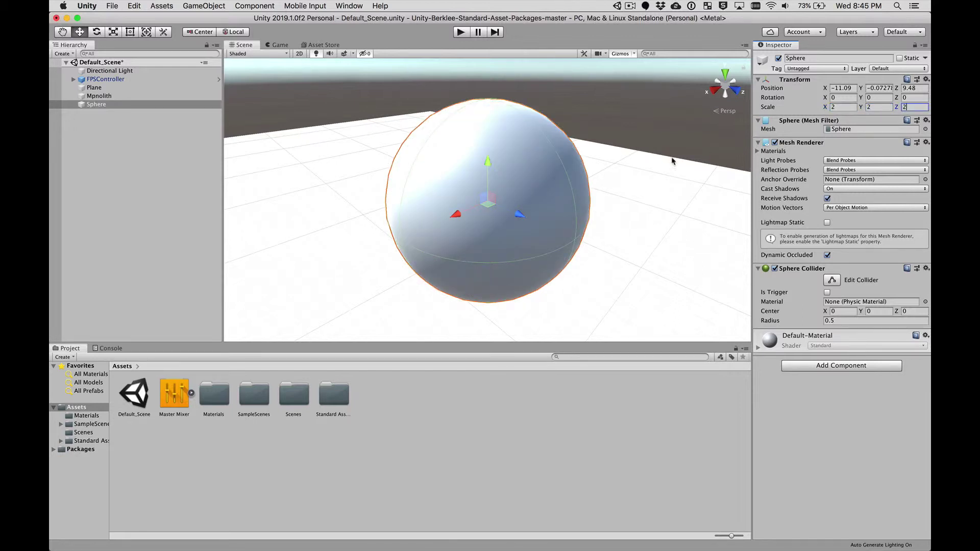
pyautogui.scroll(-5, 494, 199)
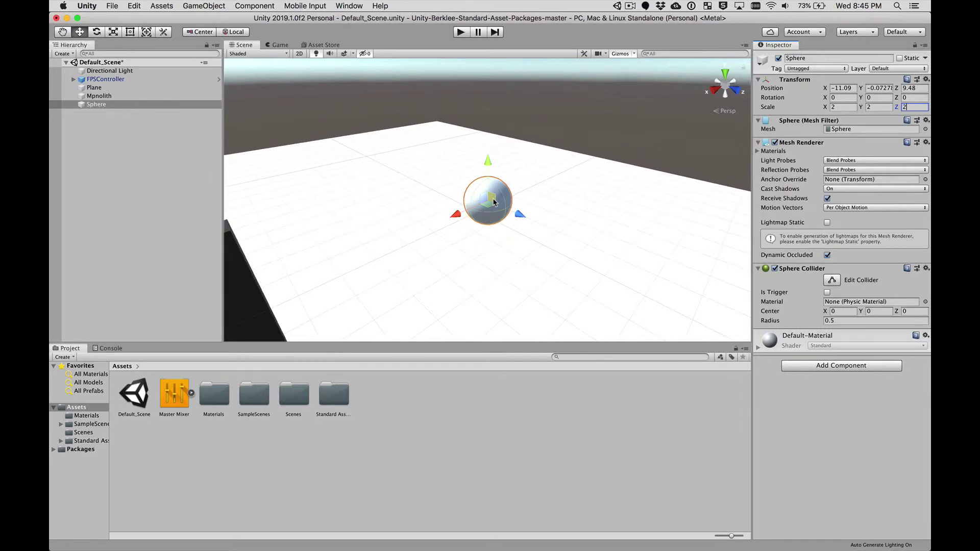
pyautogui.scroll(-5, 493, 201)
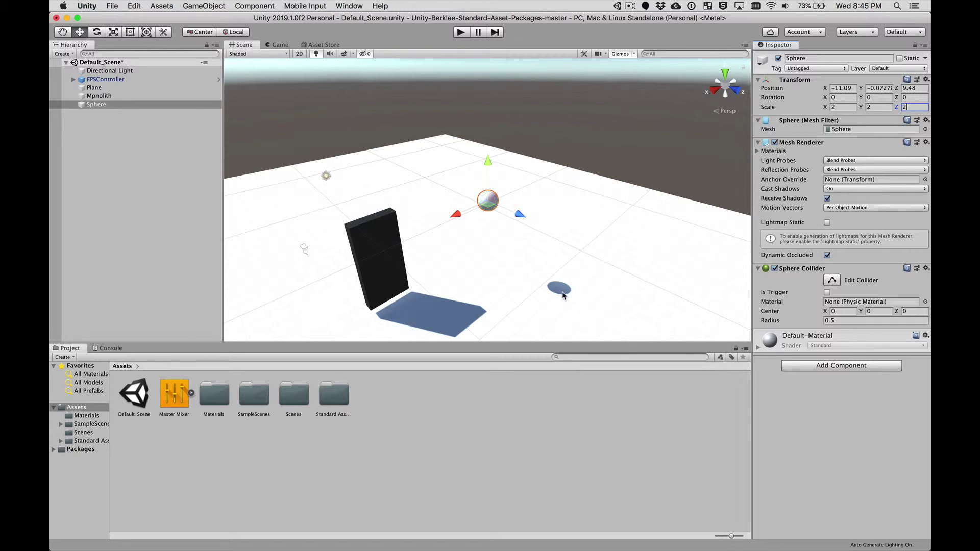
# Add an Audio Source component to the Sphere and bring its settings into view
pyautogui.click(115, 104)
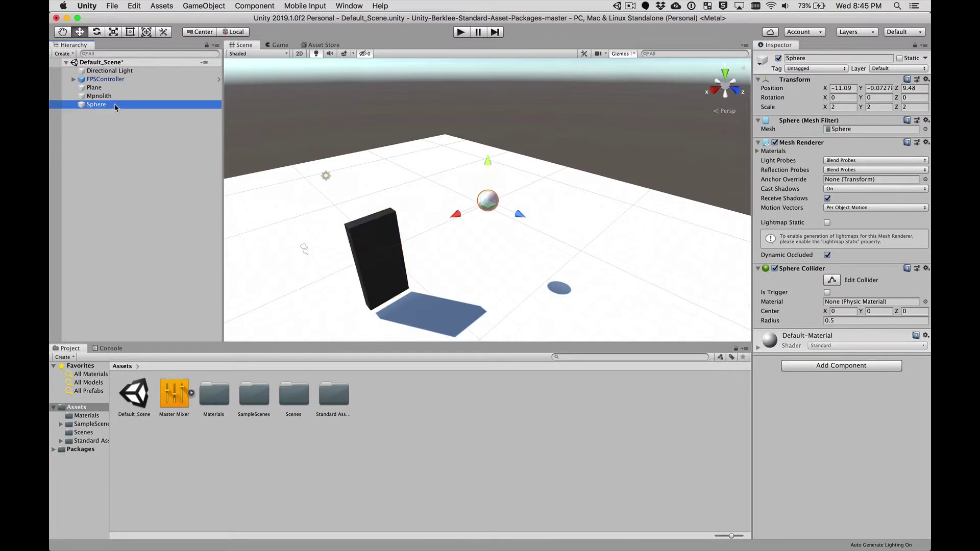
pyautogui.click(831, 366)
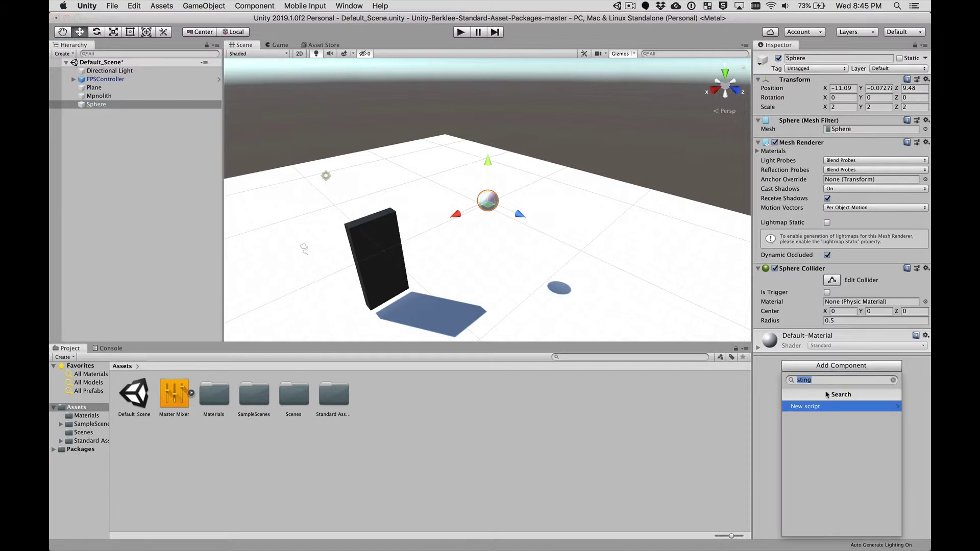
pyautogui.write('audio')
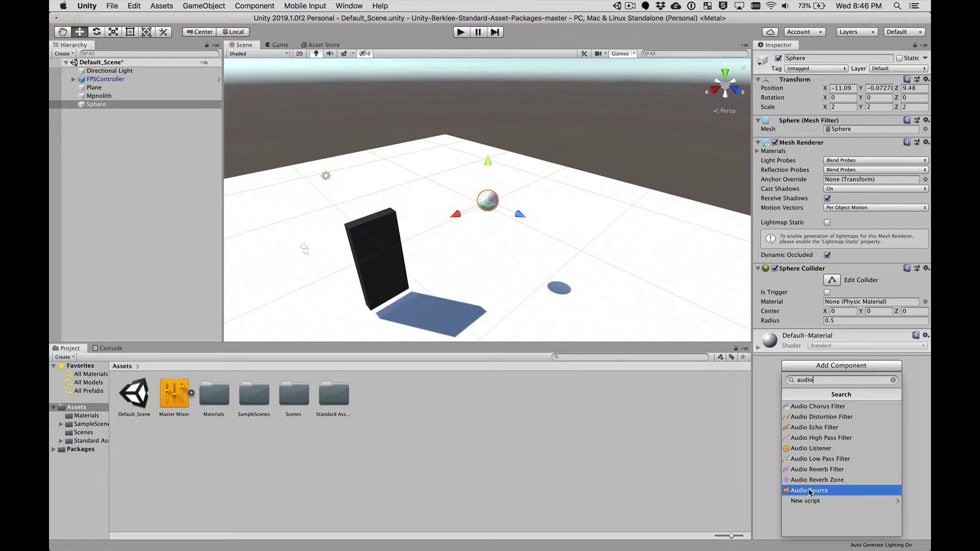
pyautogui.click(810, 490)
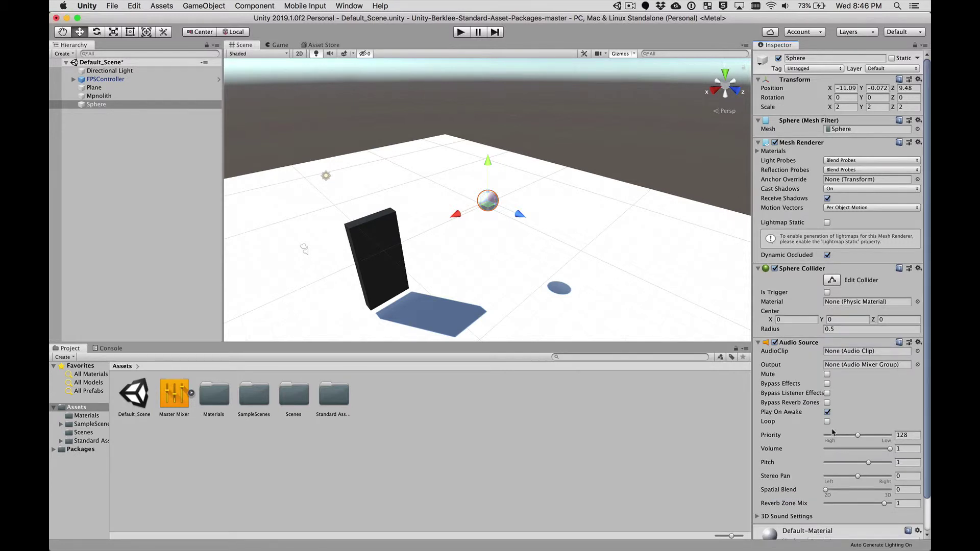
pyautogui.scroll(-3, 833, 431)
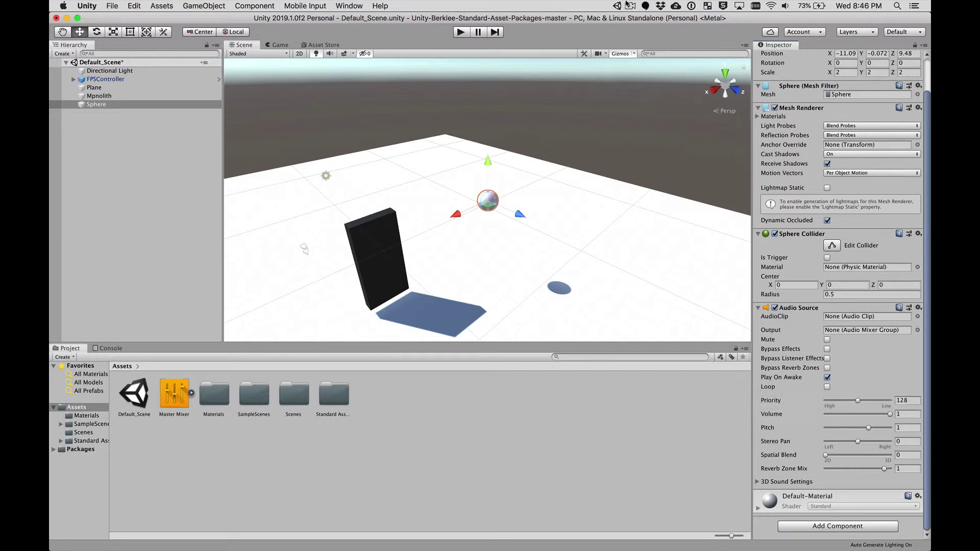
# Locate theme_a.wav and theme_b.wav on the desktop, and narrow the Unity window so both files sit beside it
pyautogui.click(631, 5)
pyautogui.click(642, 38)
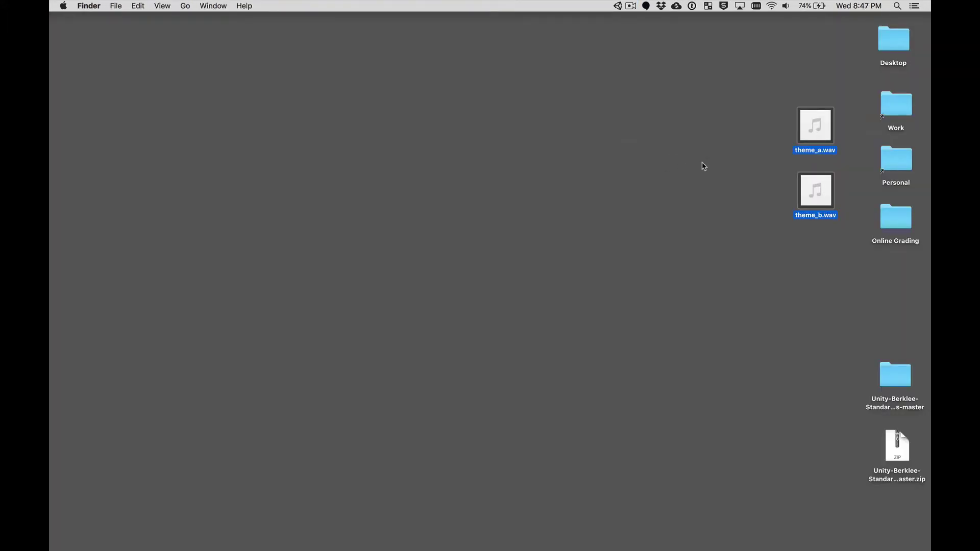
pyautogui.click(772, 166)
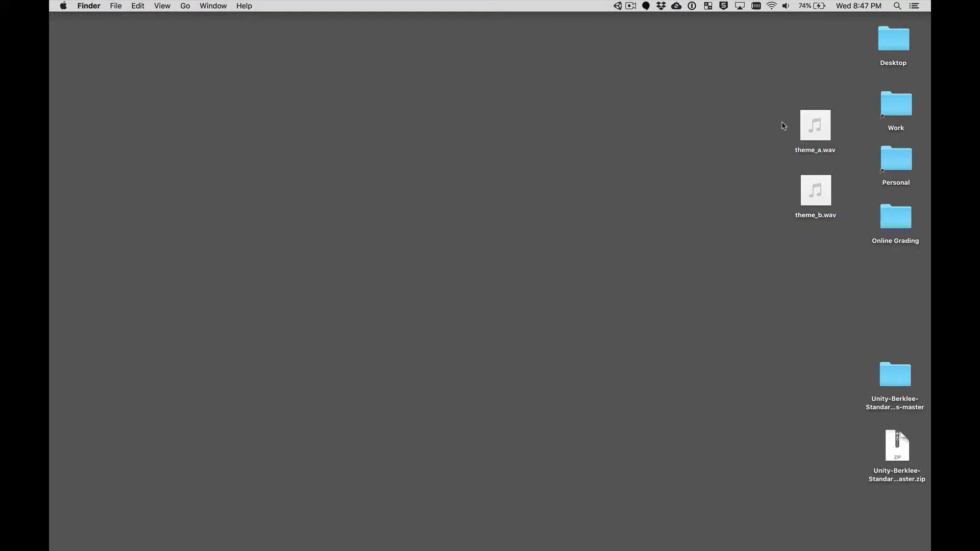
pyautogui.moveTo(783, 126); pyautogui.dragTo(790, 197)
pyautogui.moveTo(815, 137)
pyautogui.press('super+Tab')
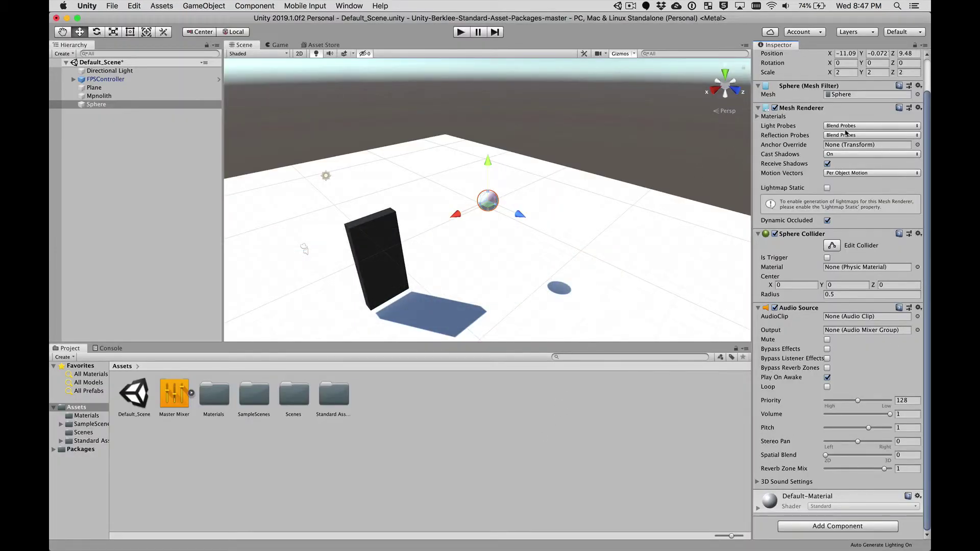
pyautogui.moveTo(930, 111); pyautogui.dragTo(779, 112)
pyautogui.moveTo(856, 120); pyautogui.dragTo(644, 419)
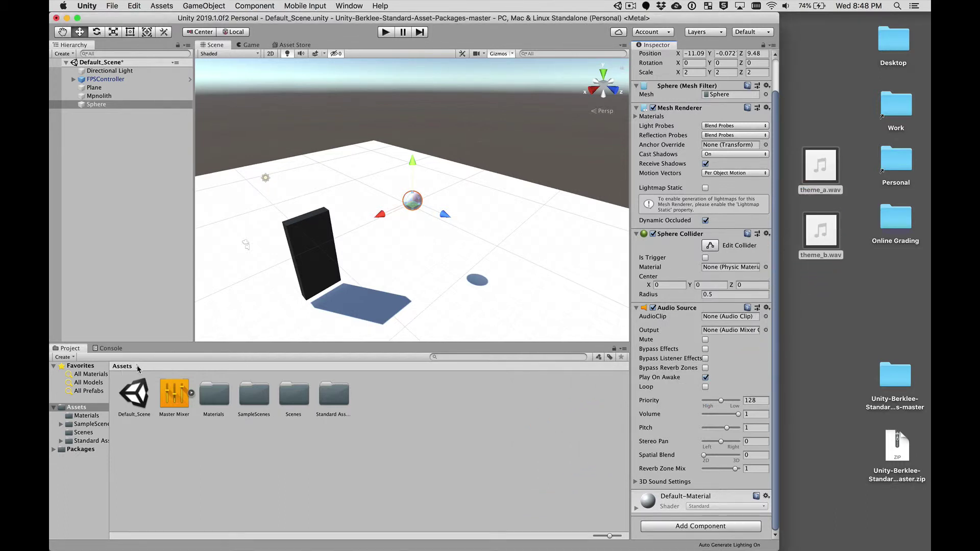
# Copy theme_a.wav from the desktop into the Assets folder of Unity-Berklee-Standard-Asset-Packages-master in Finder, and return to Unity
pyautogui.doubleClick(895, 376)
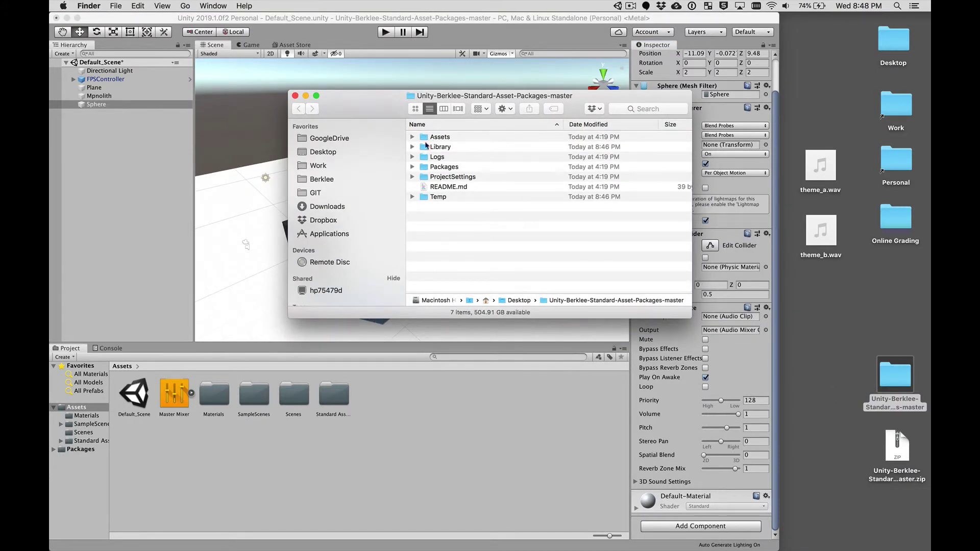
pyautogui.click(413, 139)
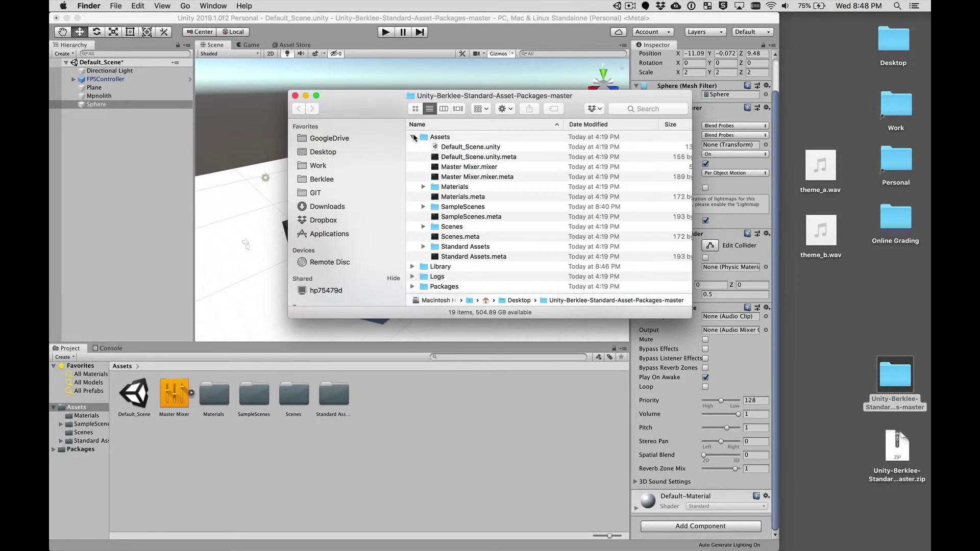
pyautogui.click(413, 137)
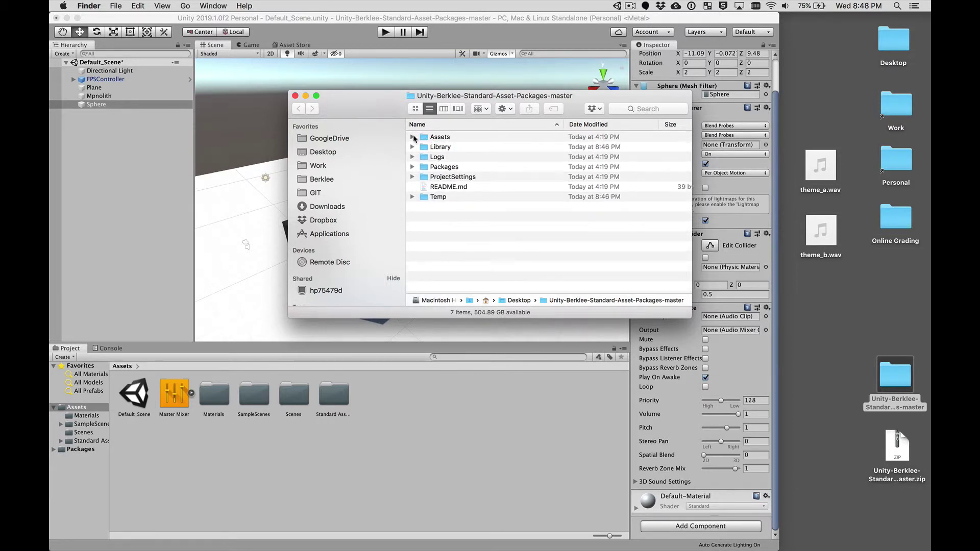
pyautogui.click(412, 137)
pyautogui.moveTo(823, 177)
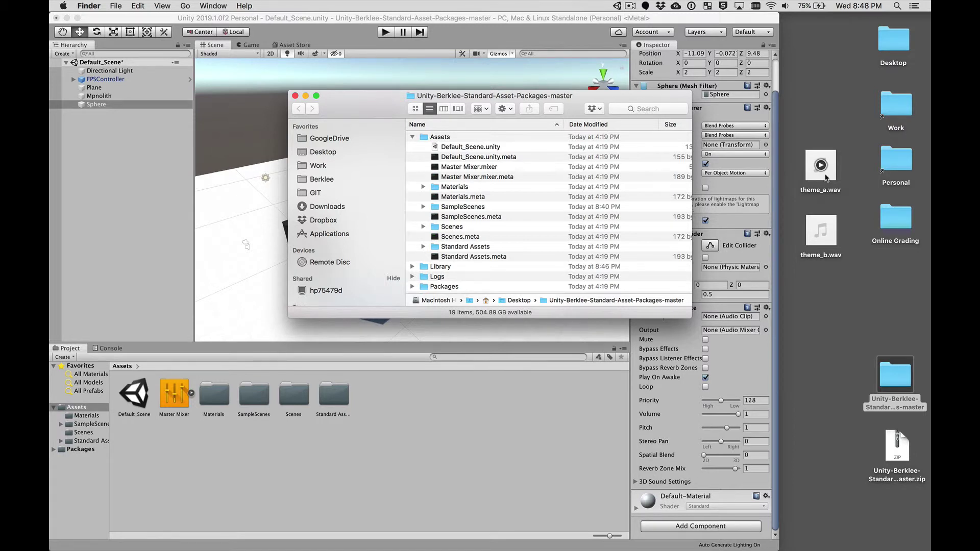
pyautogui.moveTo(826, 178); pyautogui.dragTo(440, 139)
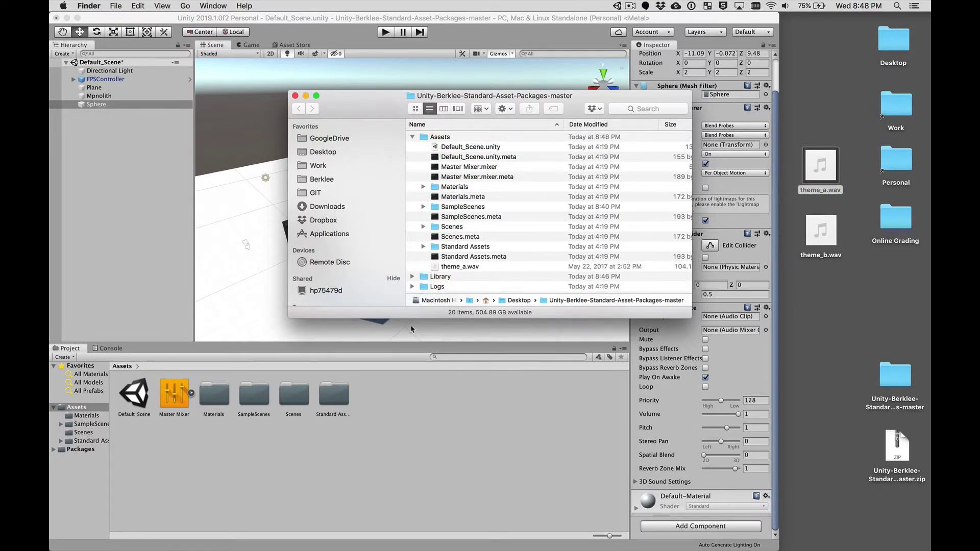
pyautogui.click(423, 414)
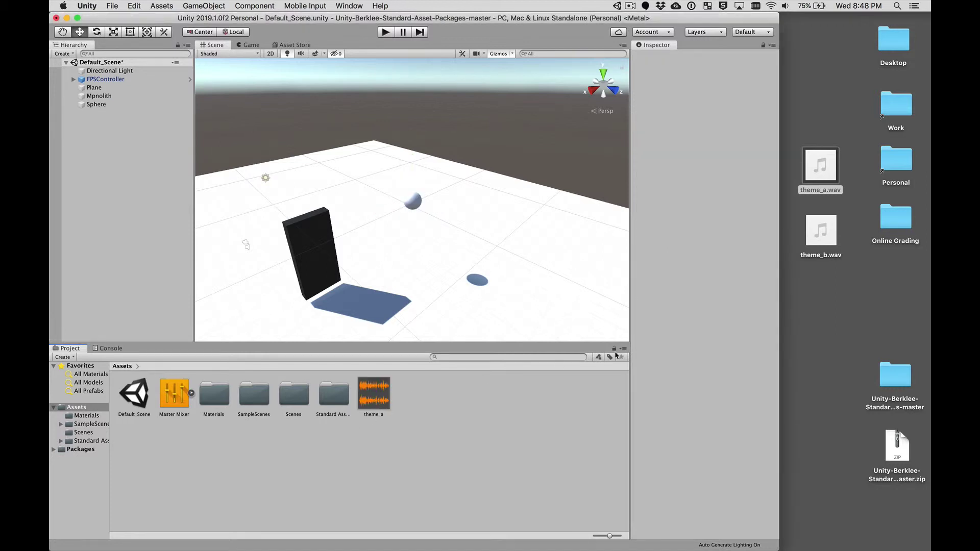
# Import theme_b.wav from the desktop directly into the project's Assets folder, and widen the Unity window to the full screen width
pyautogui.moveTo(809, 237)
pyautogui.moveTo(808, 236); pyautogui.dragTo(448, 430)
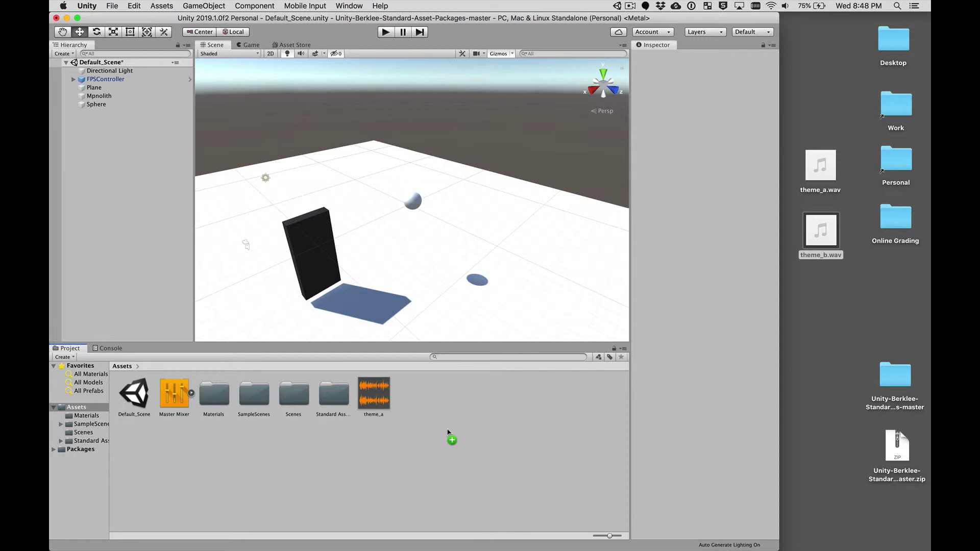
pyautogui.moveTo(447, 430); pyautogui.dragTo(453, 448)
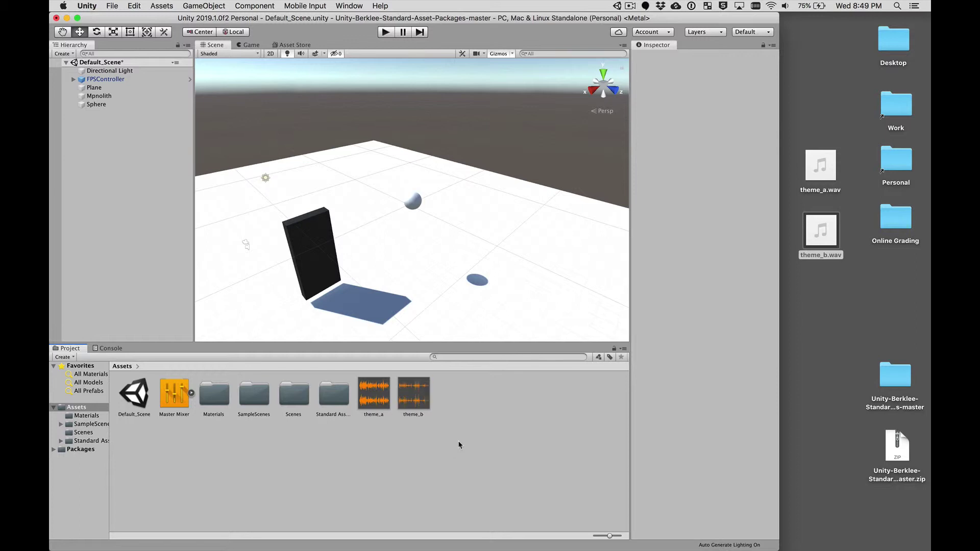
pyautogui.moveTo(779, 276); pyautogui.dragTo(928, 258)
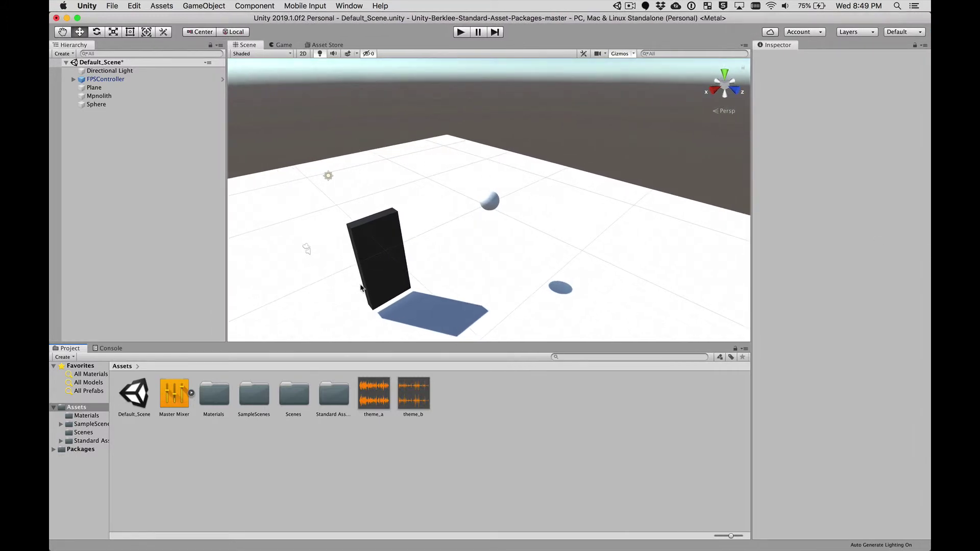
# Check theme_a's import settings, and assign theme_a as the AudioClip of the Sphere's Audio Source
pyautogui.click(371, 392)
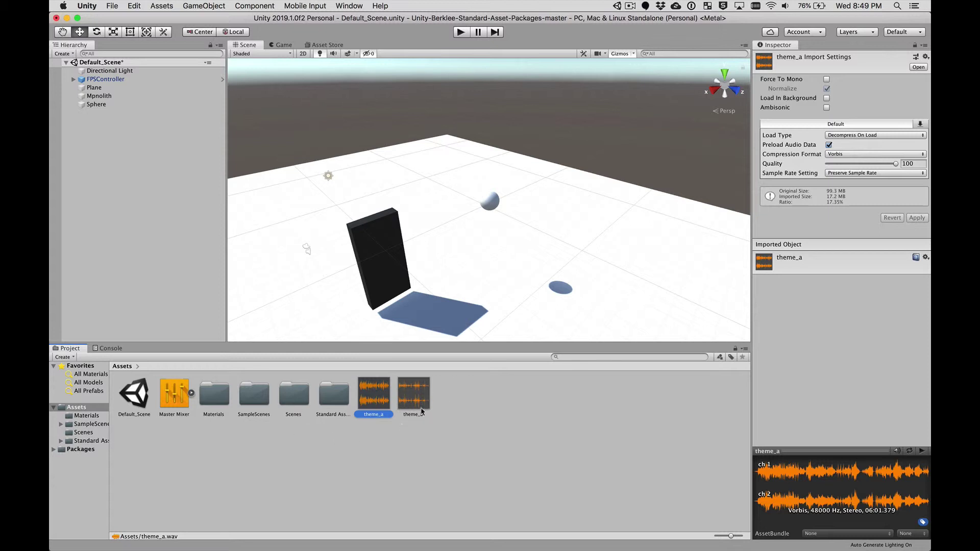
pyautogui.click(491, 205)
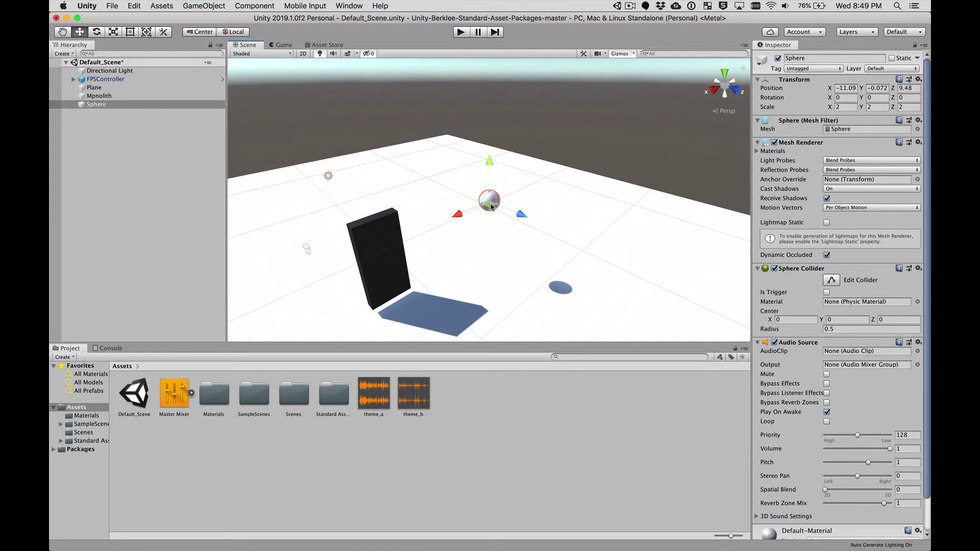
pyautogui.scroll(-2, 799, 315)
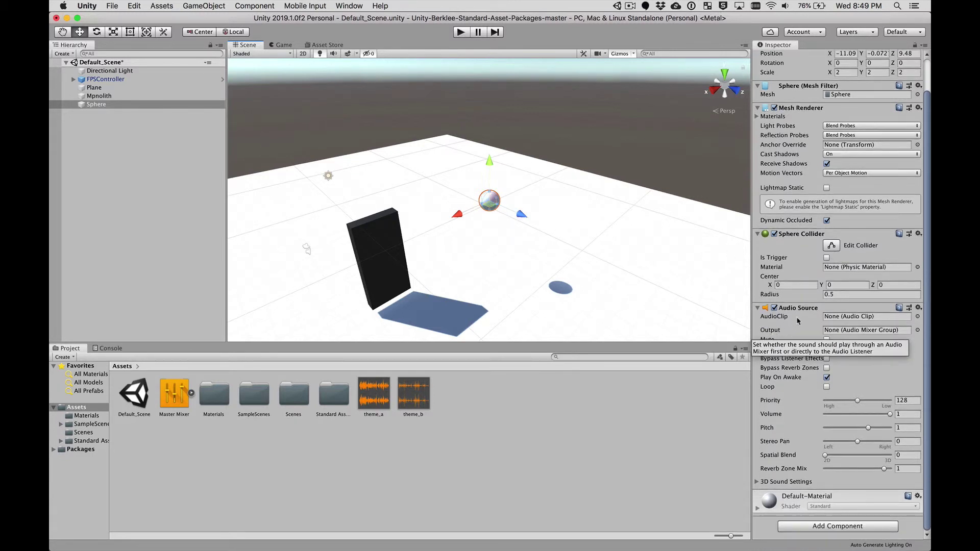
pyautogui.click(917, 316)
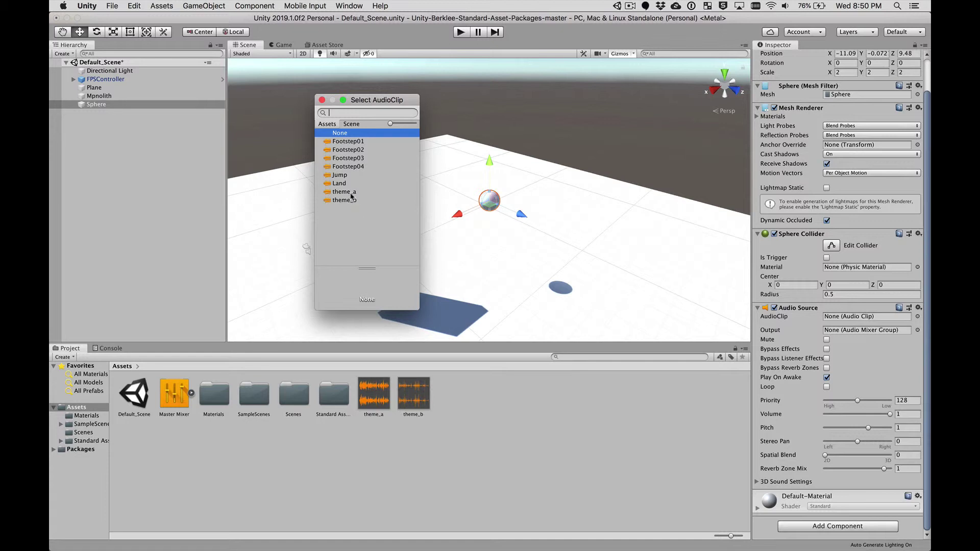
pyautogui.click(351, 193)
pyautogui.click(351, 194)
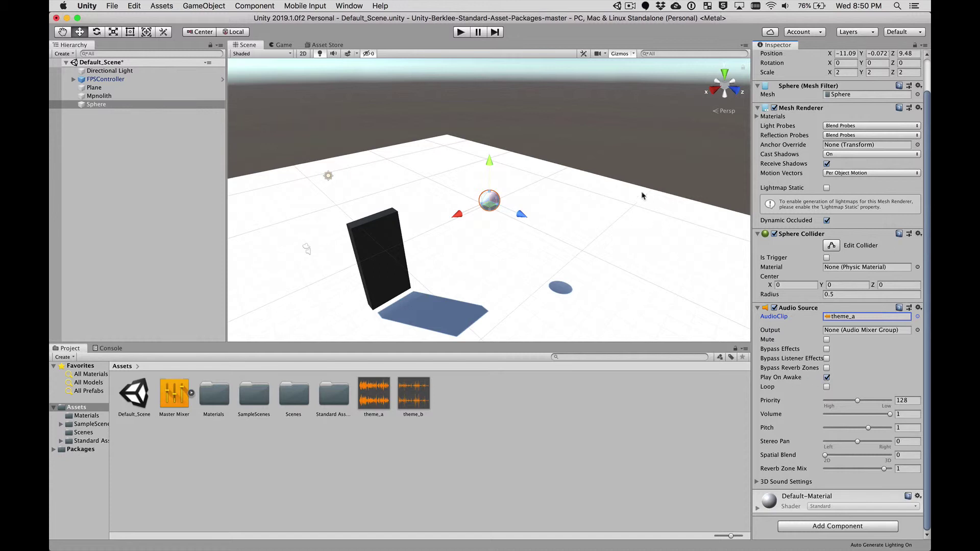
# Play the scene to hear the Sphere's audio clip on start, and stop playback
pyautogui.click(460, 32)
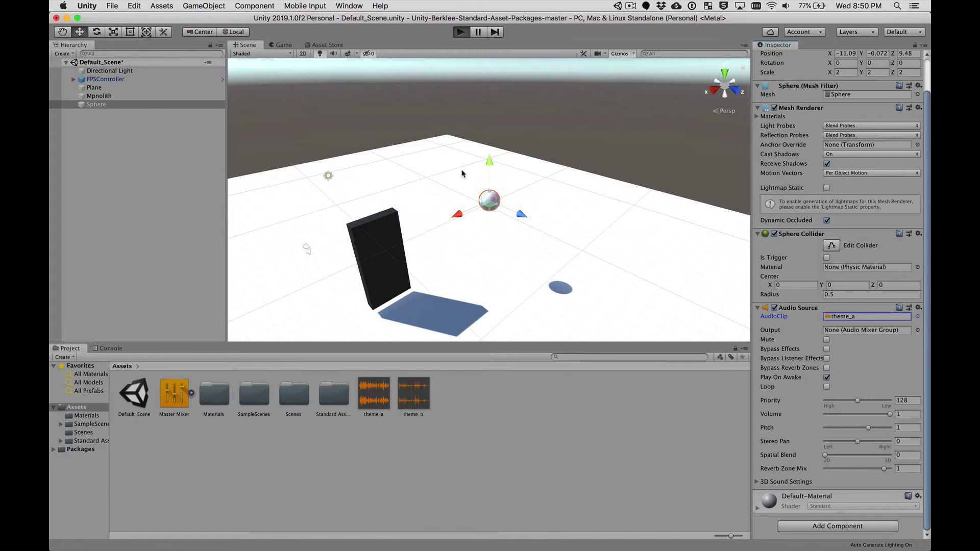
pyautogui.press('super+p')
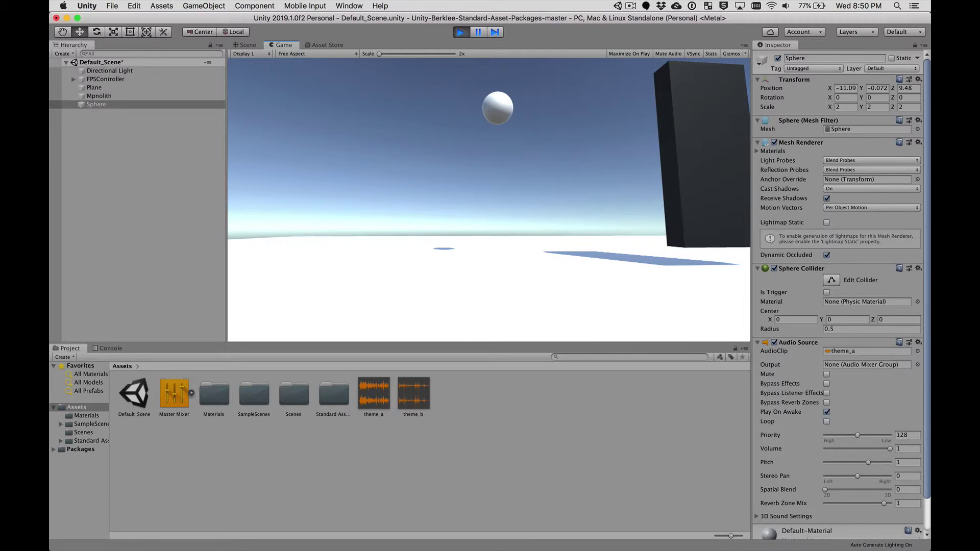
pyautogui.press('Escape')
pyautogui.press('super+p')
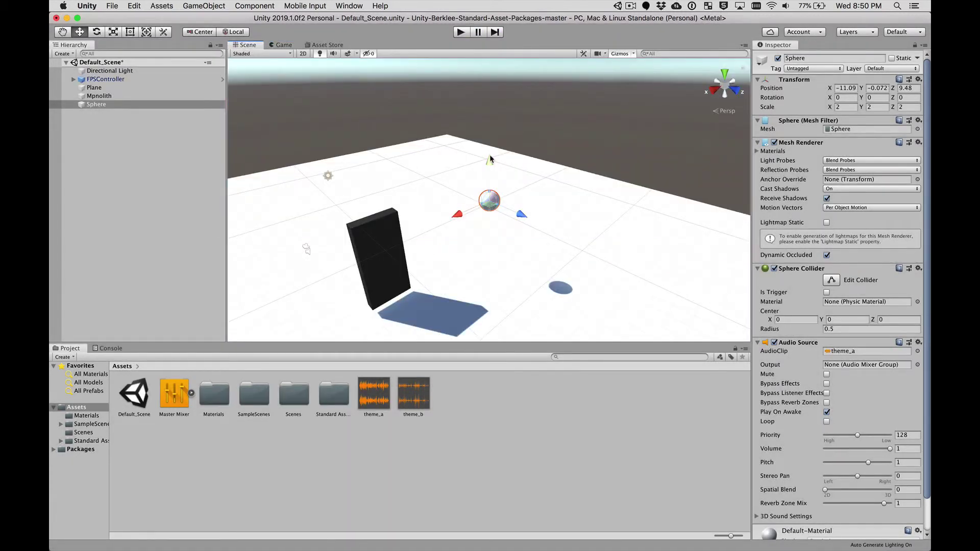
# Move the Sphere to about X -28.18, Y -7.03, and set its Audio Source's Spatial Blend to 1 for full 3D
pyautogui.moveTo(491, 160); pyautogui.dragTo(490, 223)
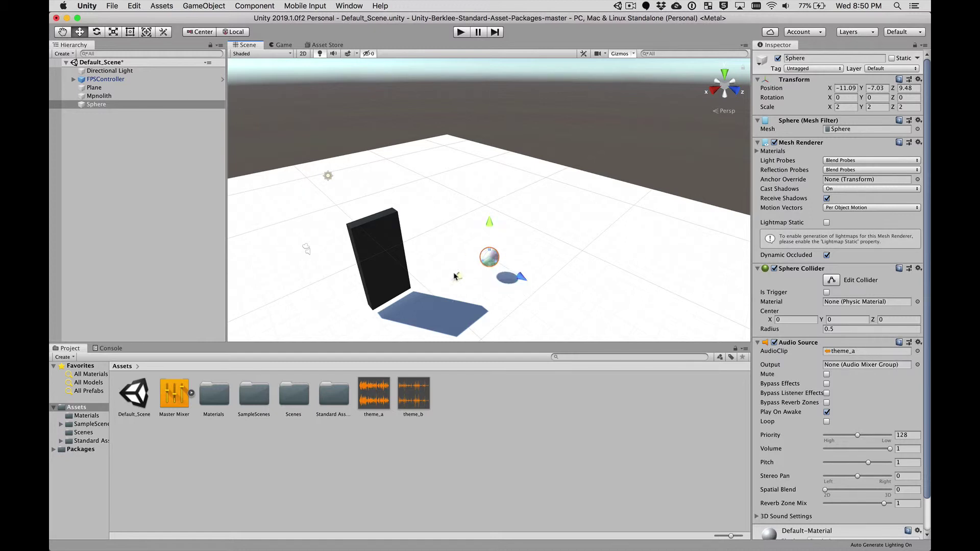
pyautogui.moveTo(455, 276); pyautogui.dragTo(548, 221)
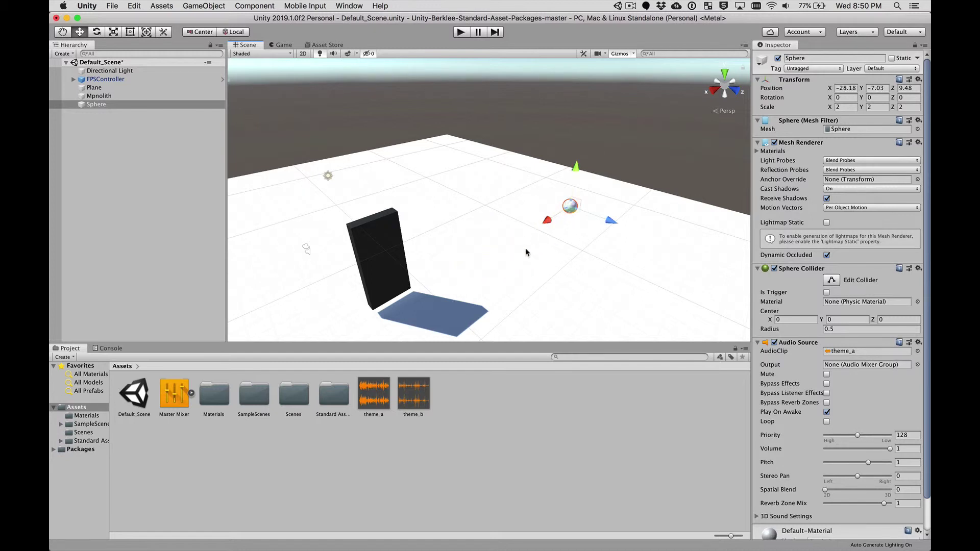
pyautogui.scroll(-2, 526, 251)
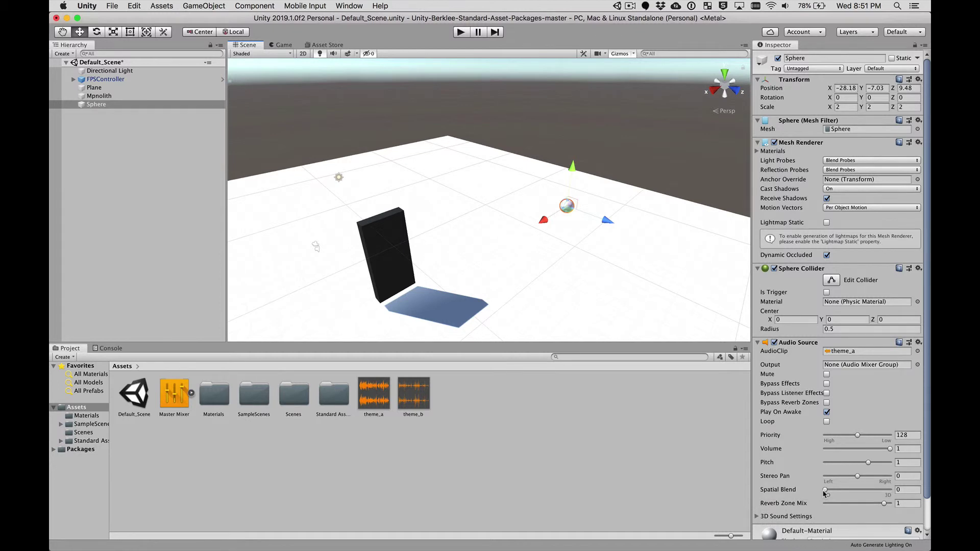
pyautogui.moveTo(824, 492); pyautogui.dragTo(900, 493)
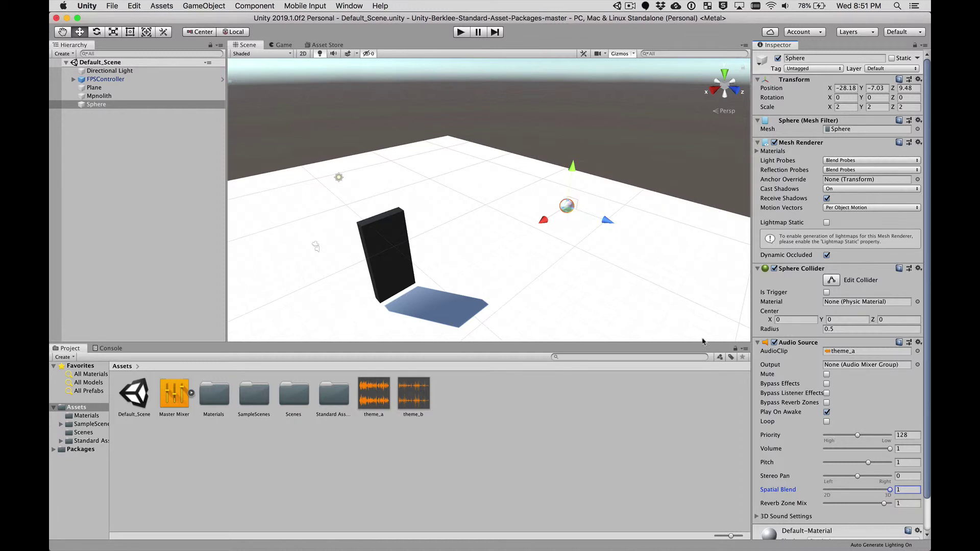
# Play-test the 3D sound by walking up to the sphere and backing away from it, and stop playback
pyautogui.click(459, 33)
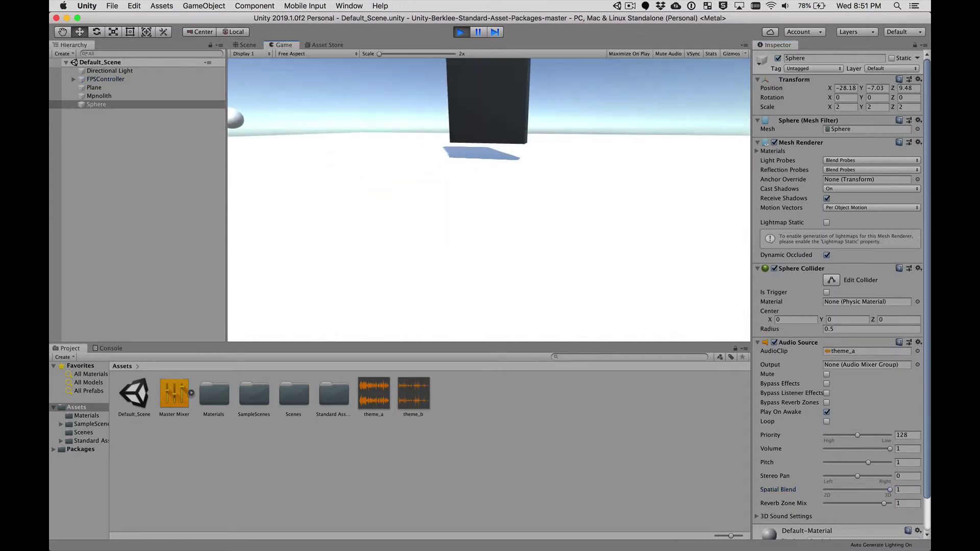
pyautogui.press('w')
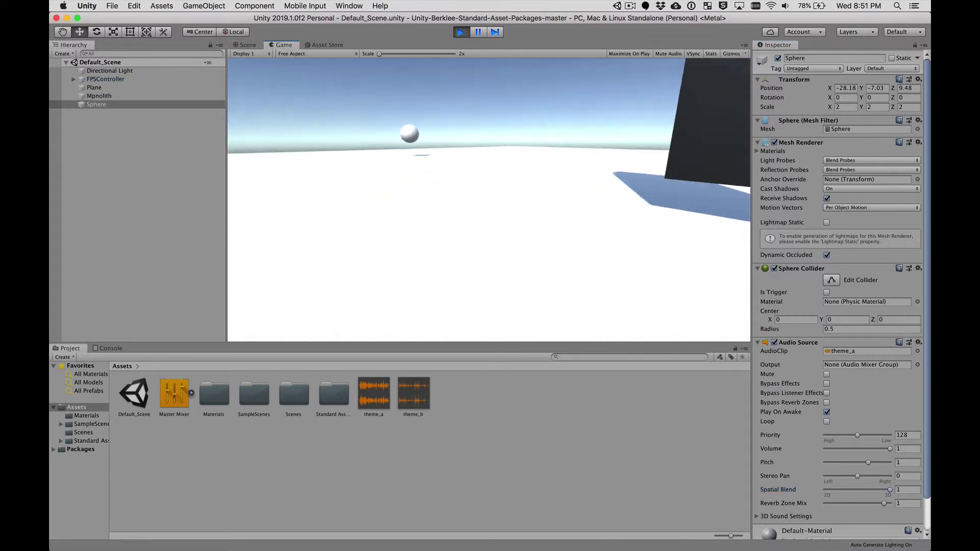
pyautogui.press('w')
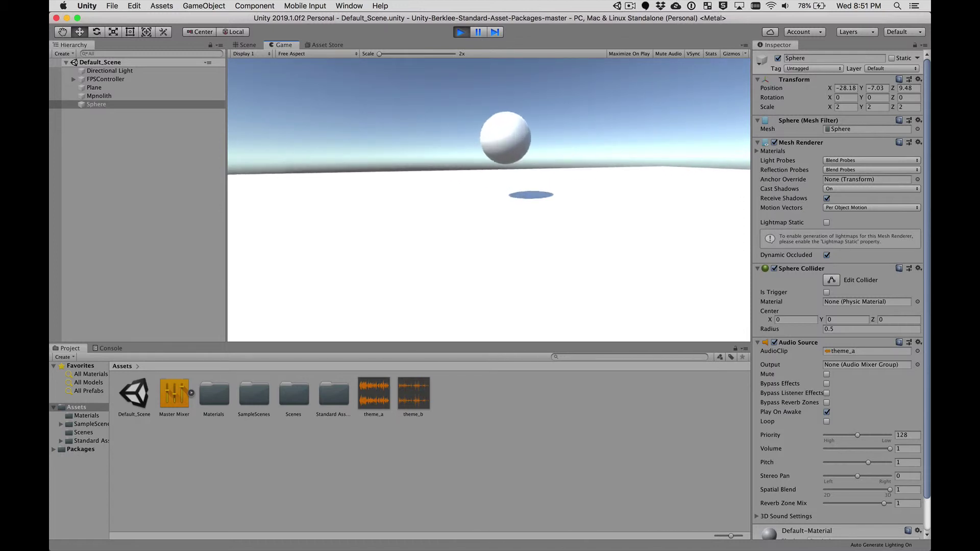
pyautogui.press('w')
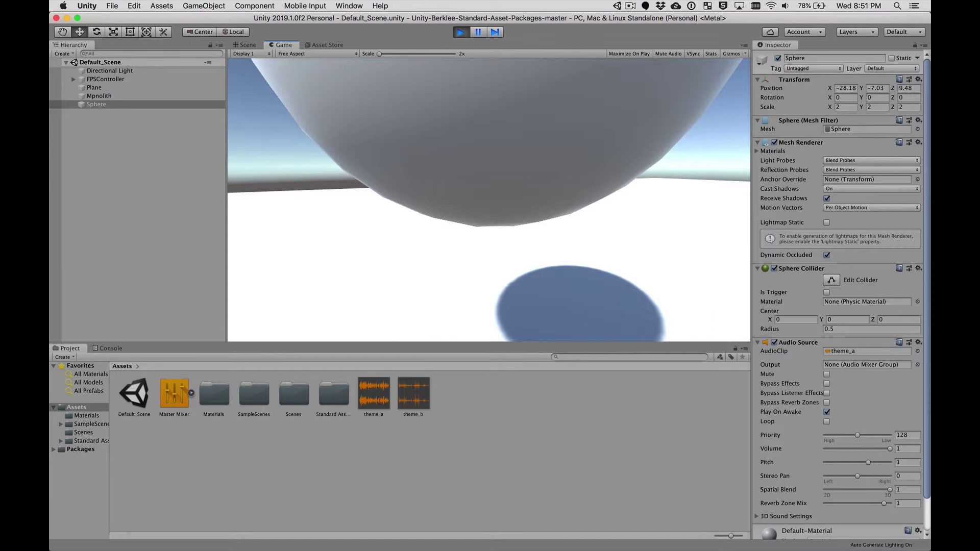
pyautogui.press('s')
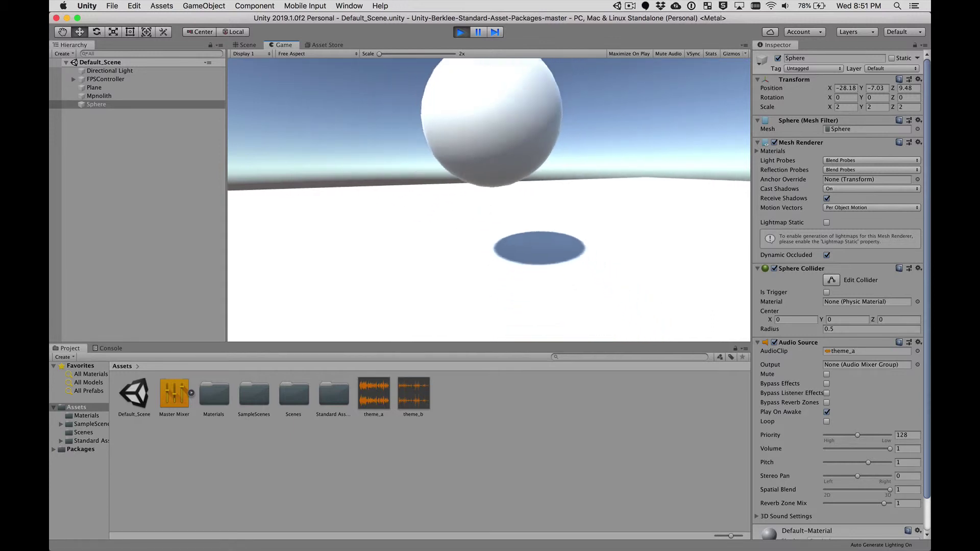
pyautogui.press('s')
pyautogui.press('w')
pyautogui.press('w')
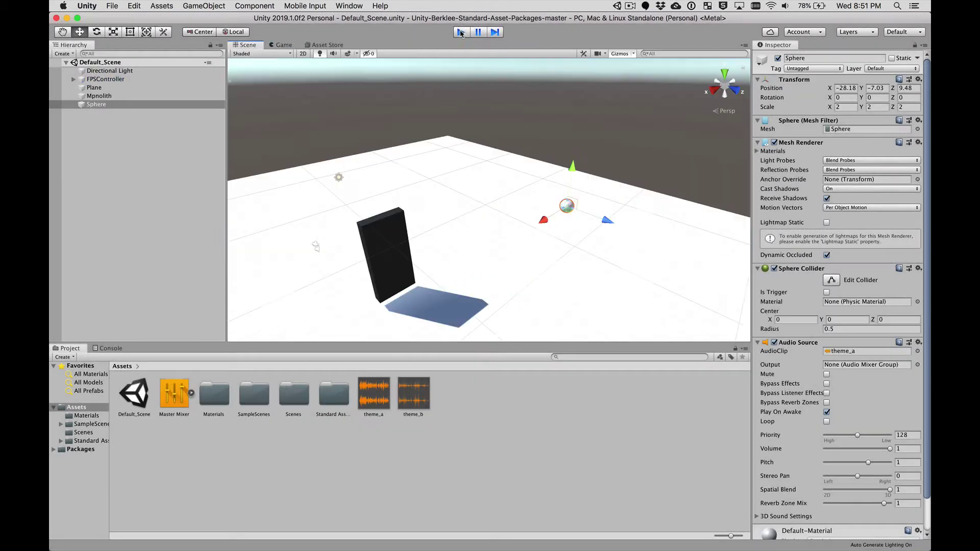
pyautogui.click(461, 32)
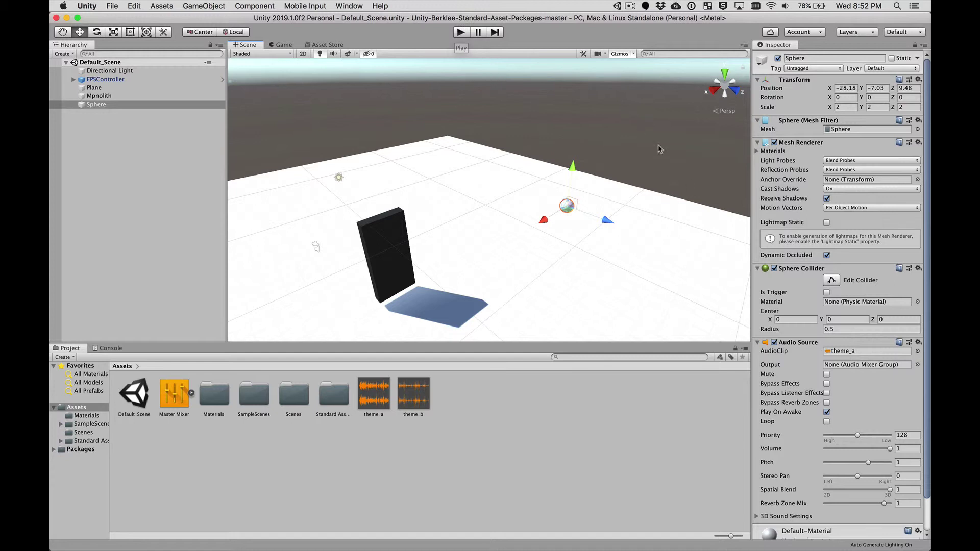
# In the Sphere's 3D Sound Settings, set Doppler Level to 0 and Volume Rolloff to Linear Rolloff
pyautogui.scroll(-2, 760, 467)
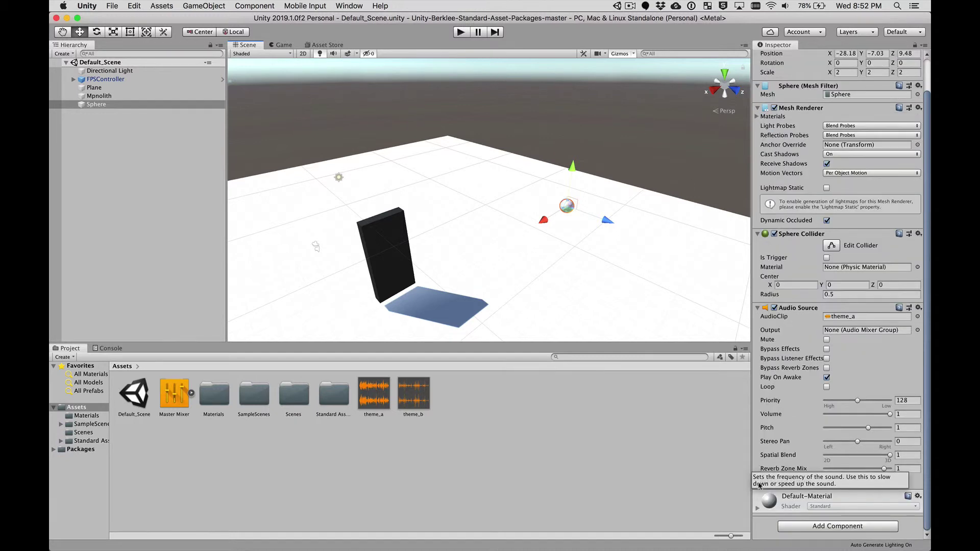
pyautogui.click(757, 482)
pyautogui.scroll(-10, 786, 460)
pyautogui.moveTo(839, 313); pyautogui.dragTo(789, 320)
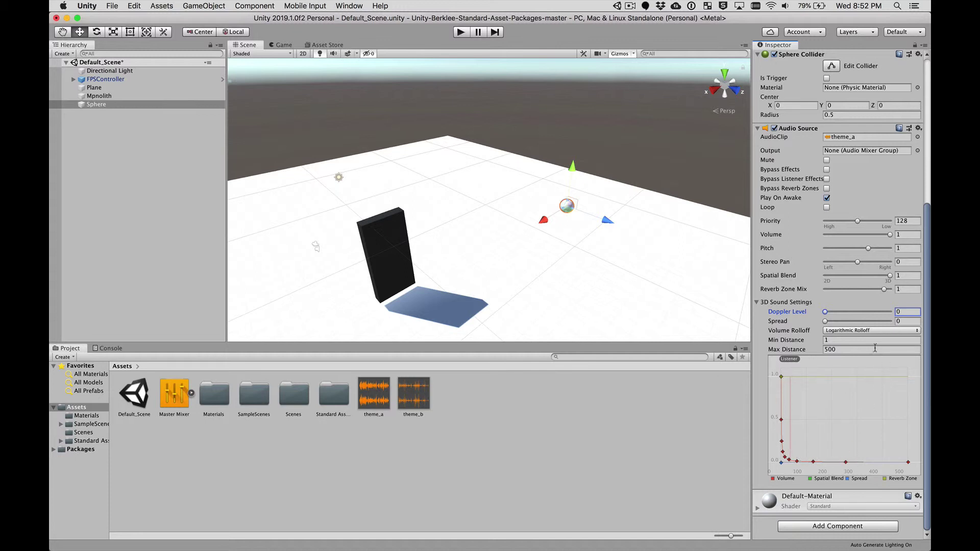
pyautogui.click(865, 332)
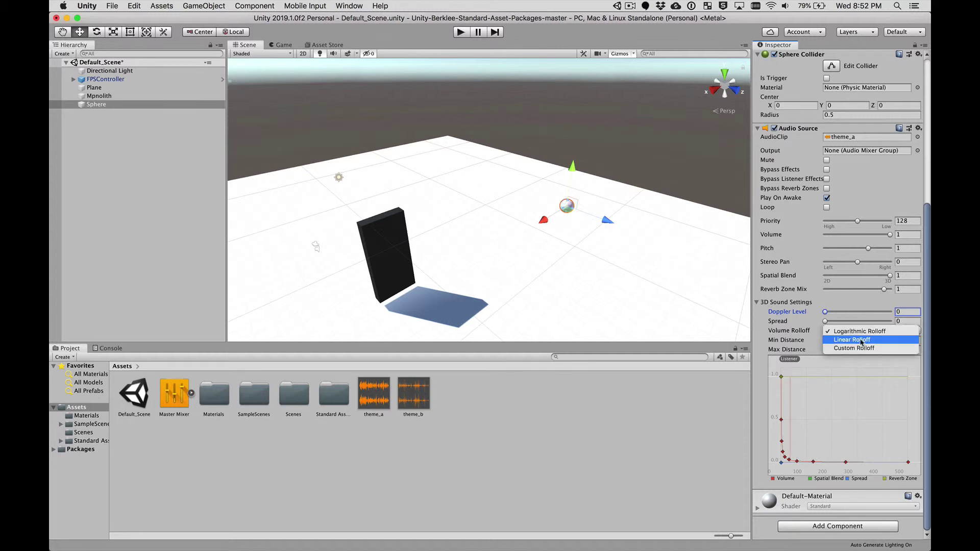
pyautogui.click(862, 340)
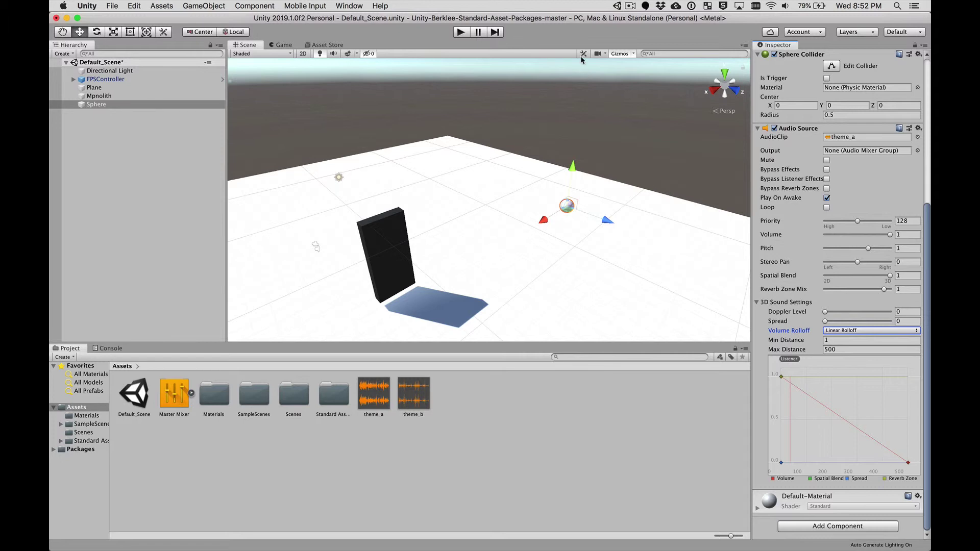
# Play-test the linear rolloff by walking past the sphere and backing away beyond the plane's edge, and stop playback
pyautogui.click(460, 33)
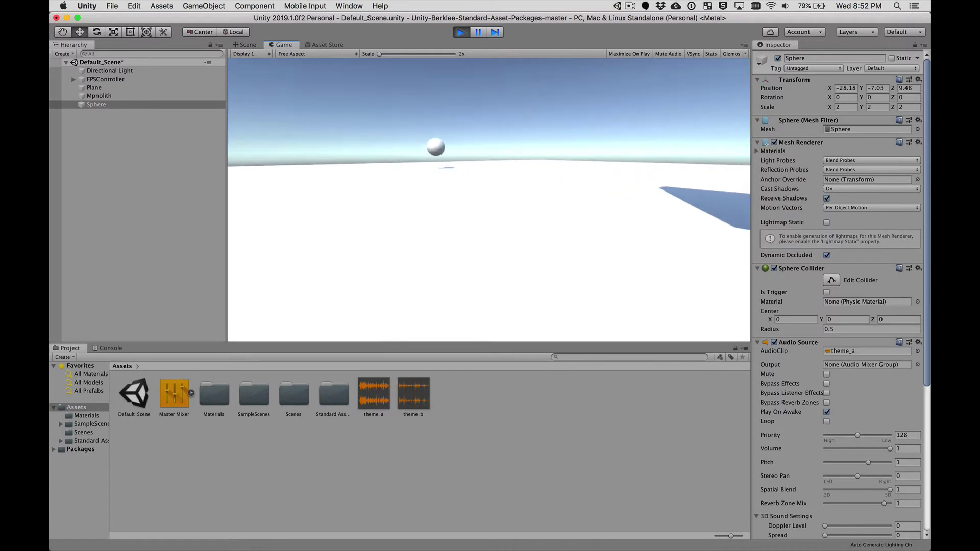
pyautogui.press('w')
pyautogui.press('w')
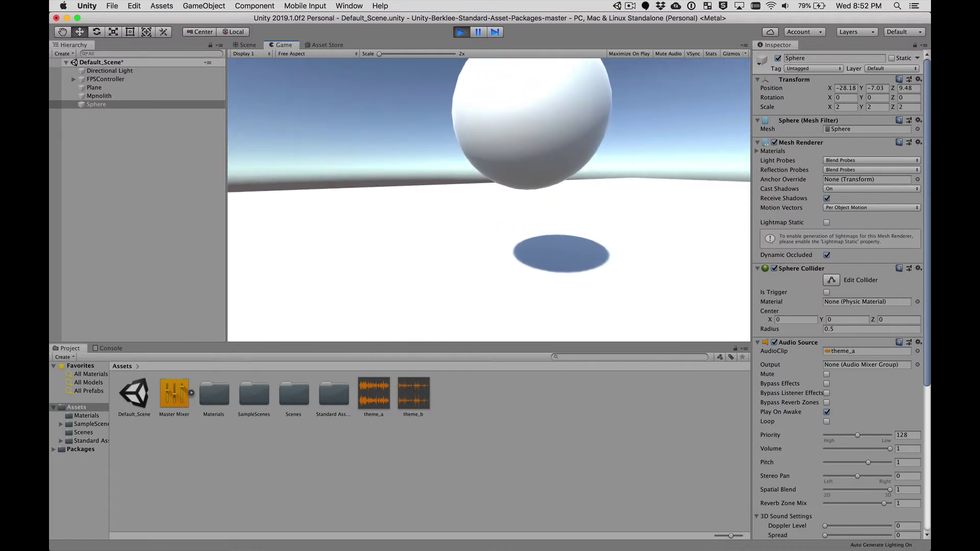
pyautogui.press('w')
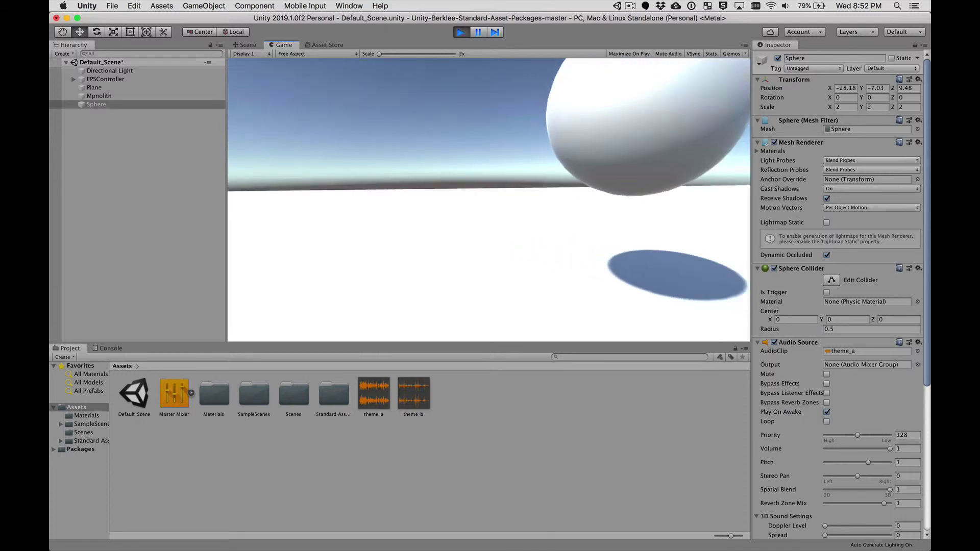
pyautogui.press('w')
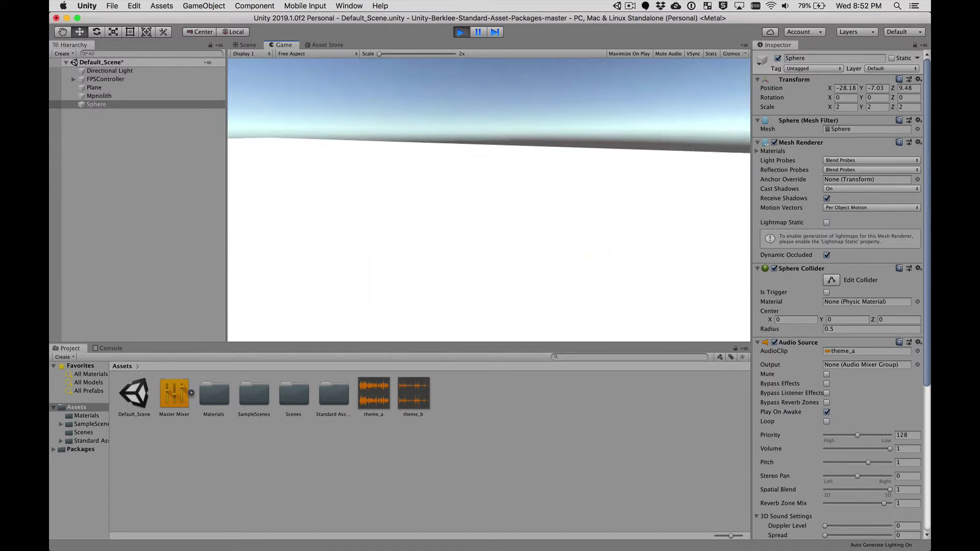
pyautogui.press('s')
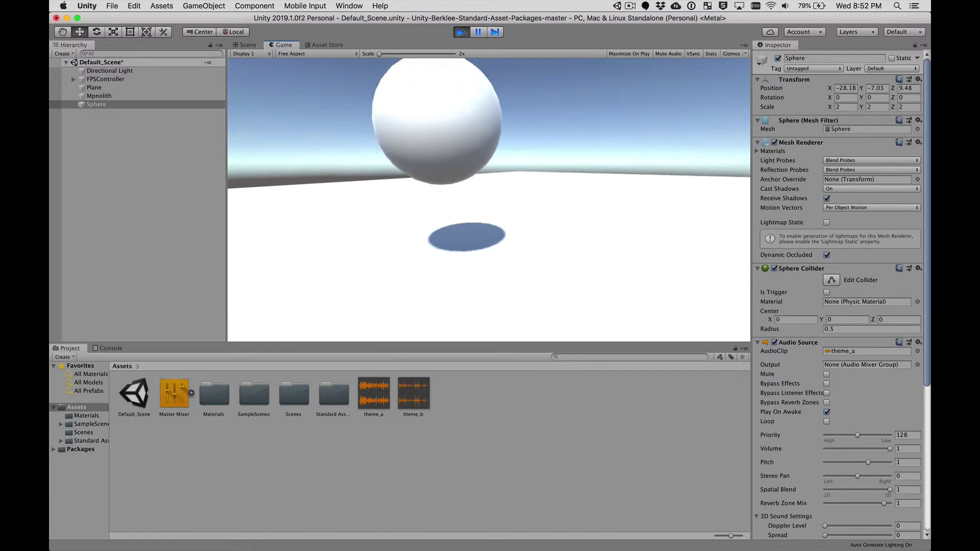
pyautogui.press('s')
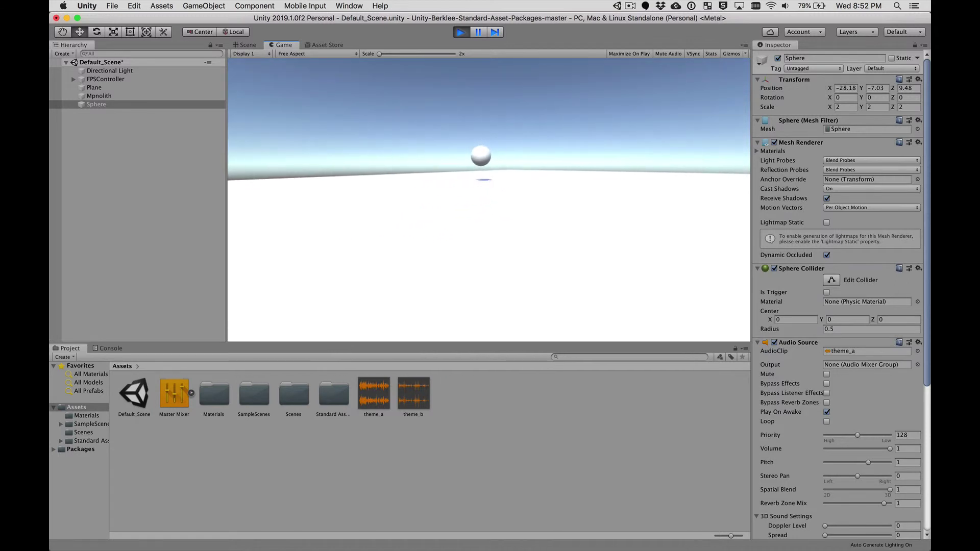
pyautogui.press('s')
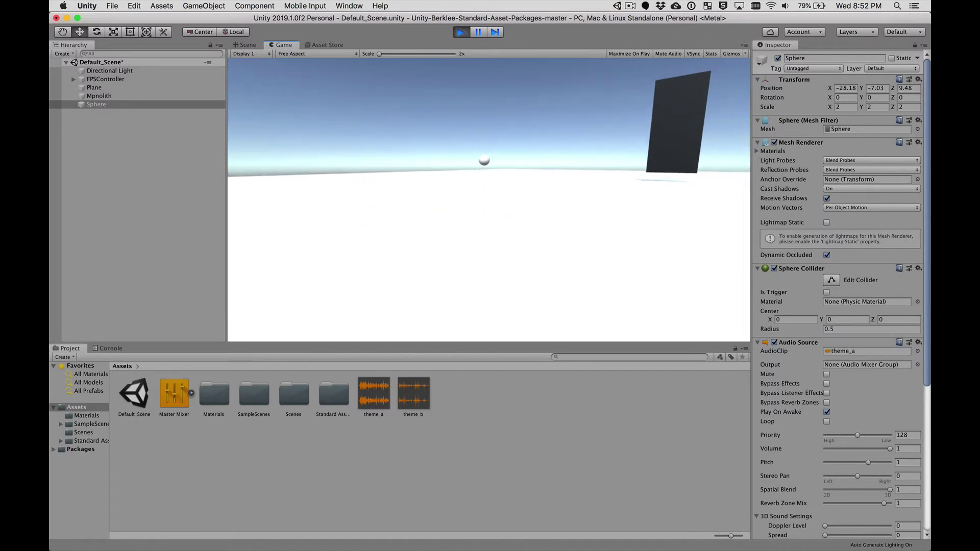
pyautogui.press('s')
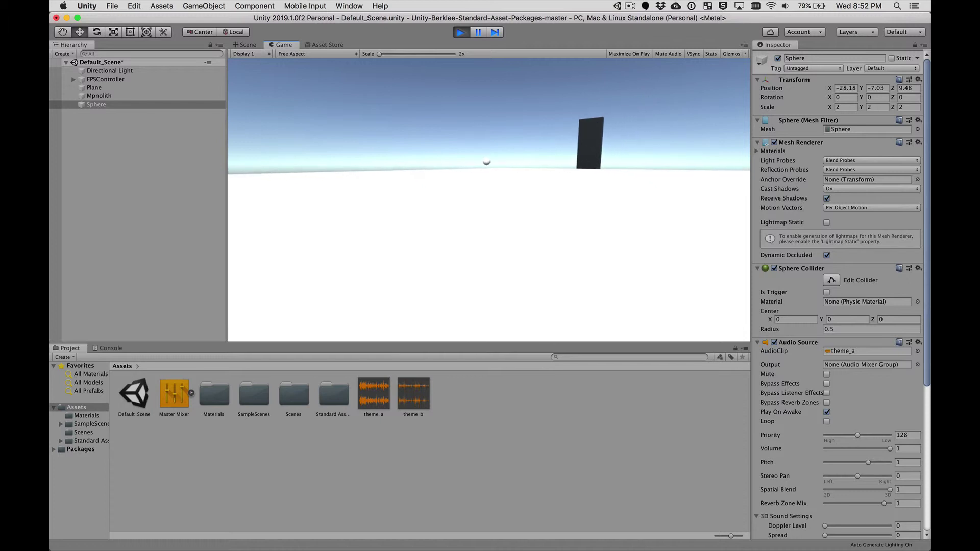
pyautogui.press('s')
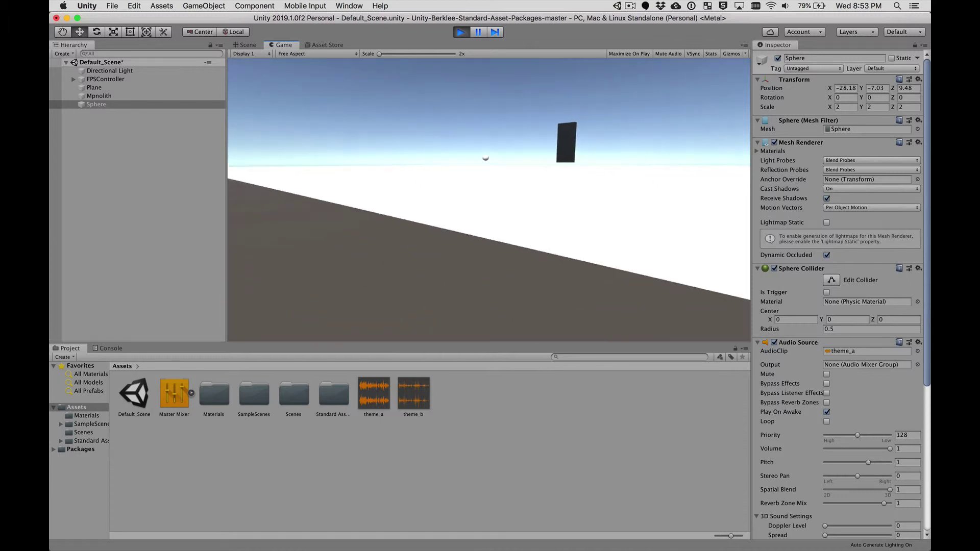
pyautogui.press('s')
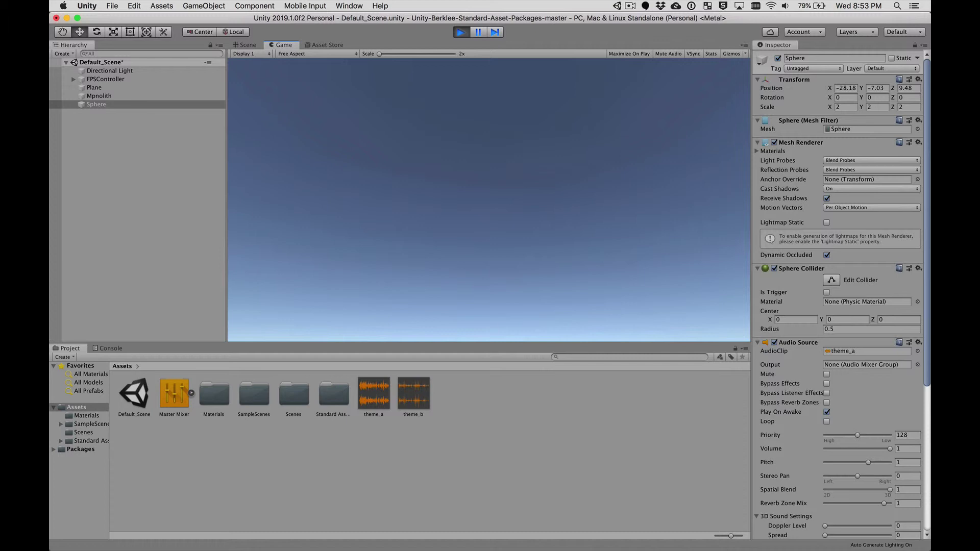
pyautogui.click(460, 32)
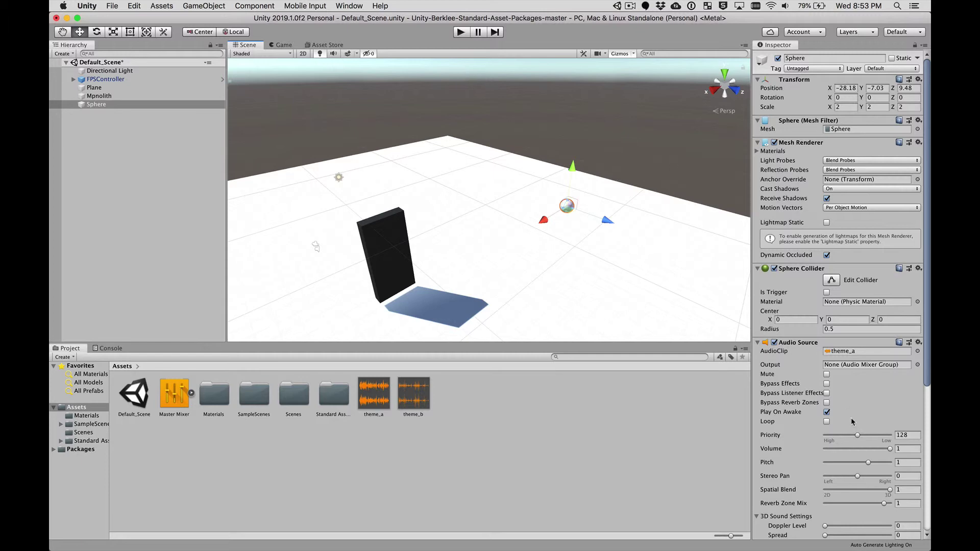
# Set the Sphere's Audio Source Volume Rolloff to Logarithmic Rolloff
pyautogui.scroll(-5, 875, 482)
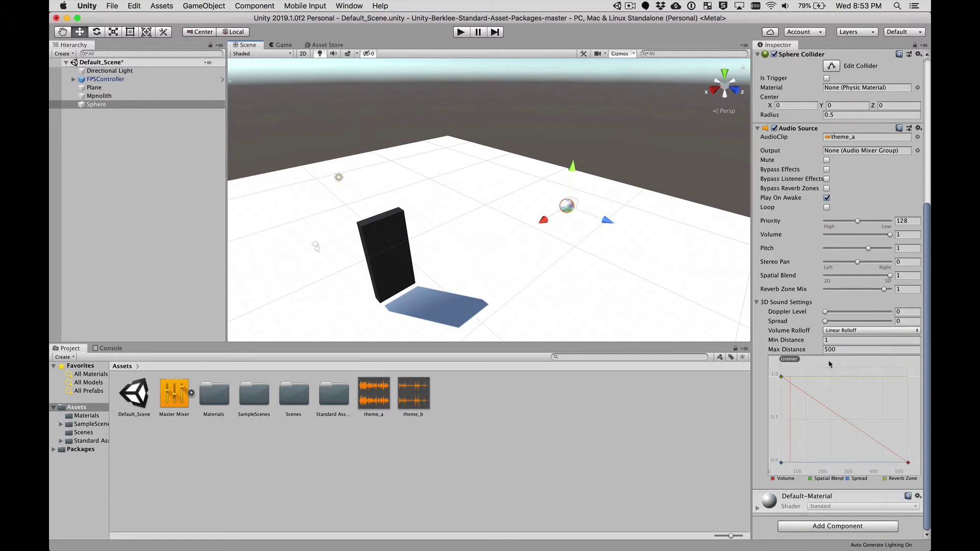
pyautogui.click(844, 331)
pyautogui.click(845, 323)
# Create a 3D Cube and move it across the plane from the Sphere to about X 21.8, Y -7.62, Z 5.27
pyautogui.scroll(-5, 615, 308)
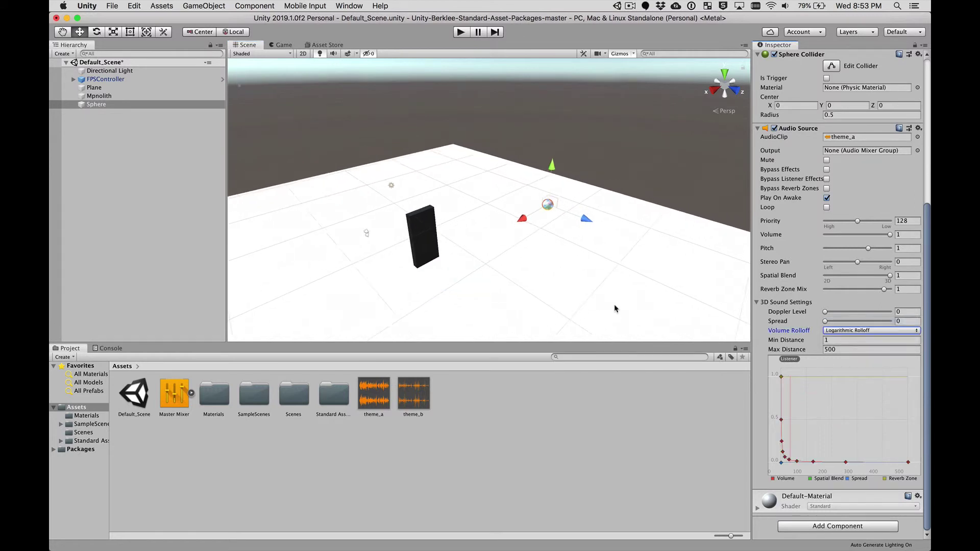
pyautogui.keyDown('alt'); pyautogui.moveTo(465, 284); pyautogui.dragTo(343, 286); pyautogui.keyUp('alt')
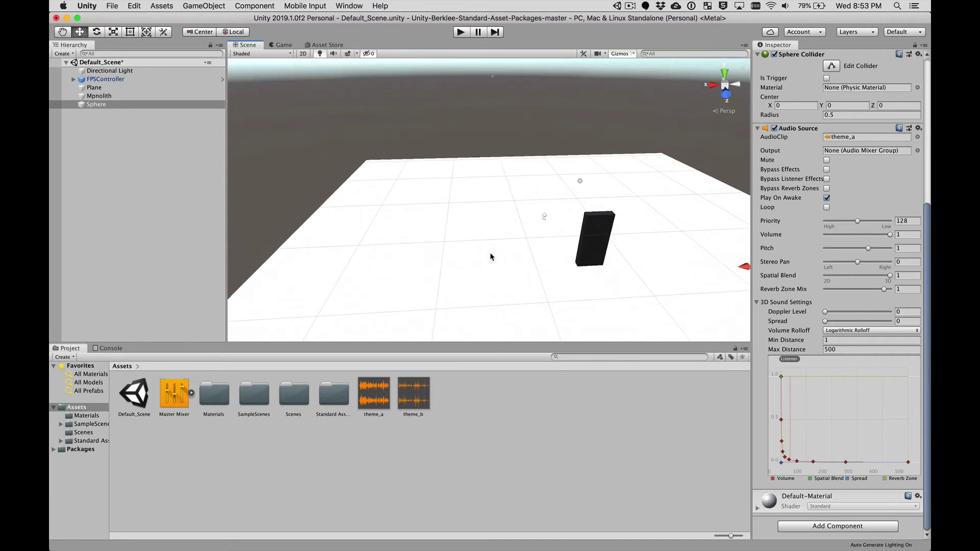
pyautogui.click(259, 6)
pyautogui.moveTo(204, 5)
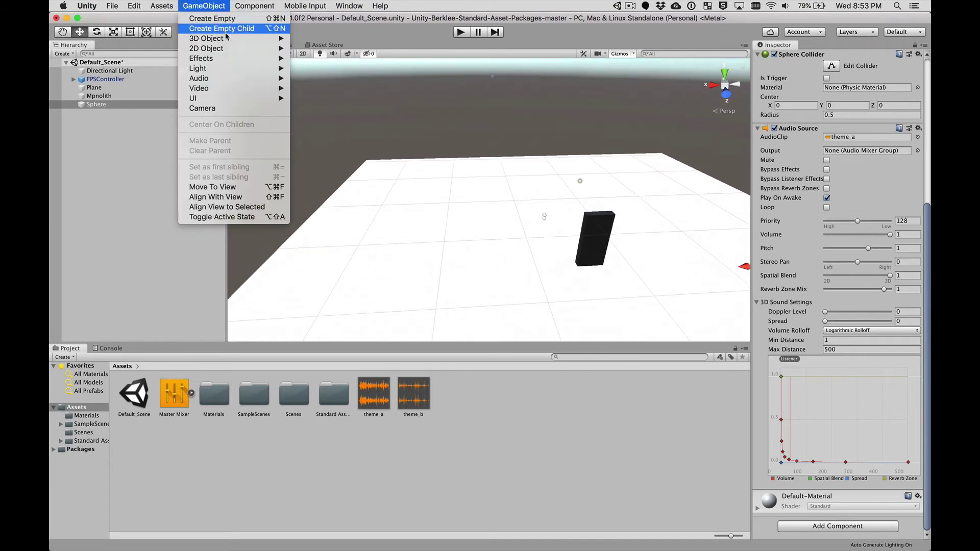
pyautogui.moveTo(227, 40)
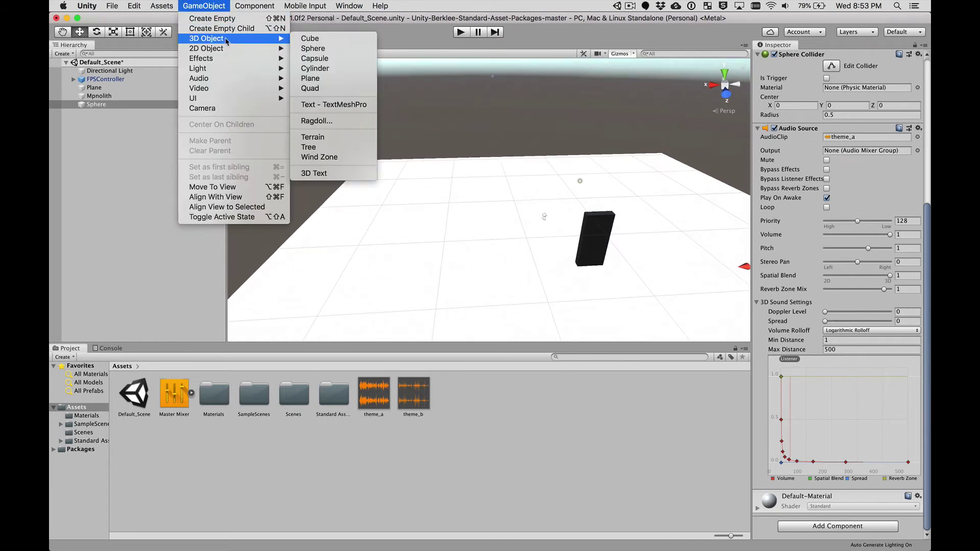
pyautogui.click(309, 38)
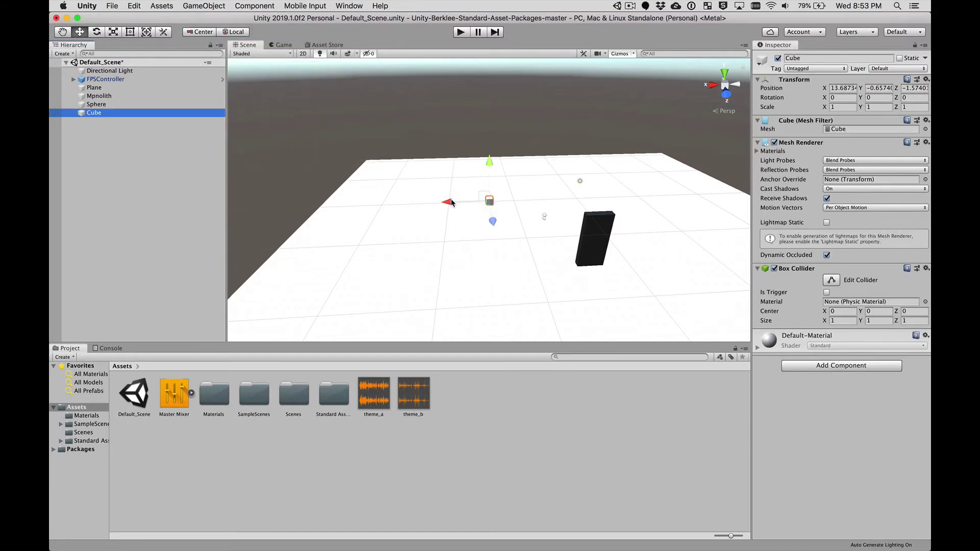
pyautogui.moveTo(450, 202); pyautogui.dragTo(442, 287)
pyautogui.scroll(-1, 427, 337)
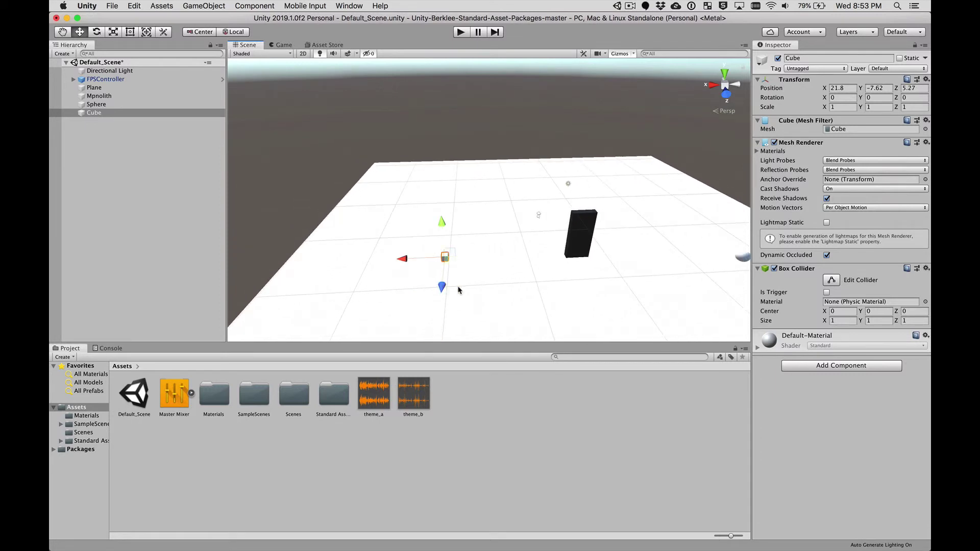
# Add an Audio Source component to the Cube and assign theme_b as its AudioClip
pyautogui.click(810, 367)
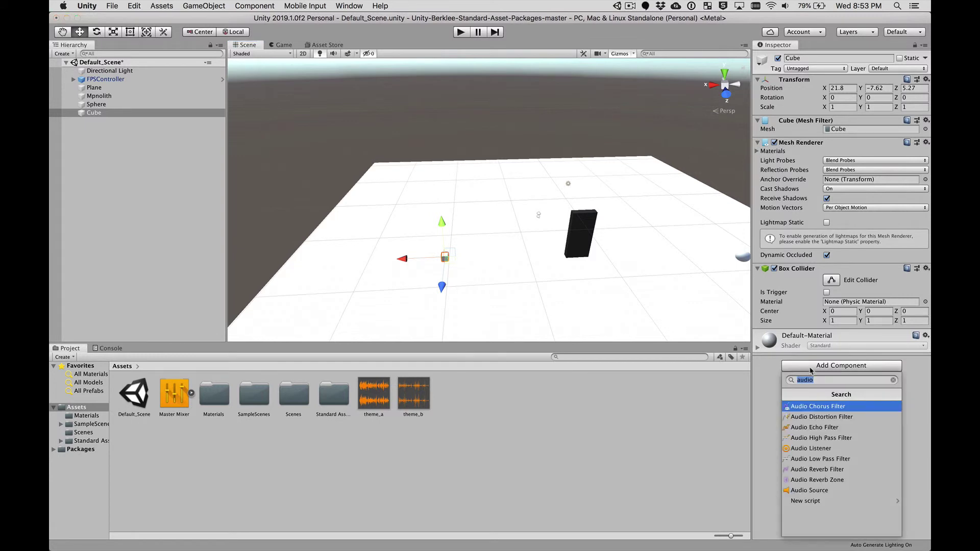
pyautogui.write('audio')
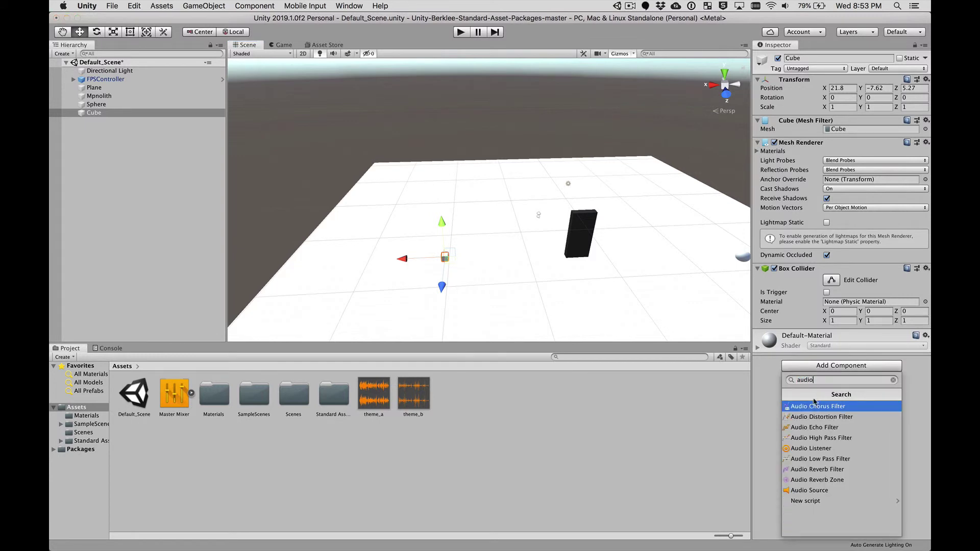
pyautogui.click(816, 491)
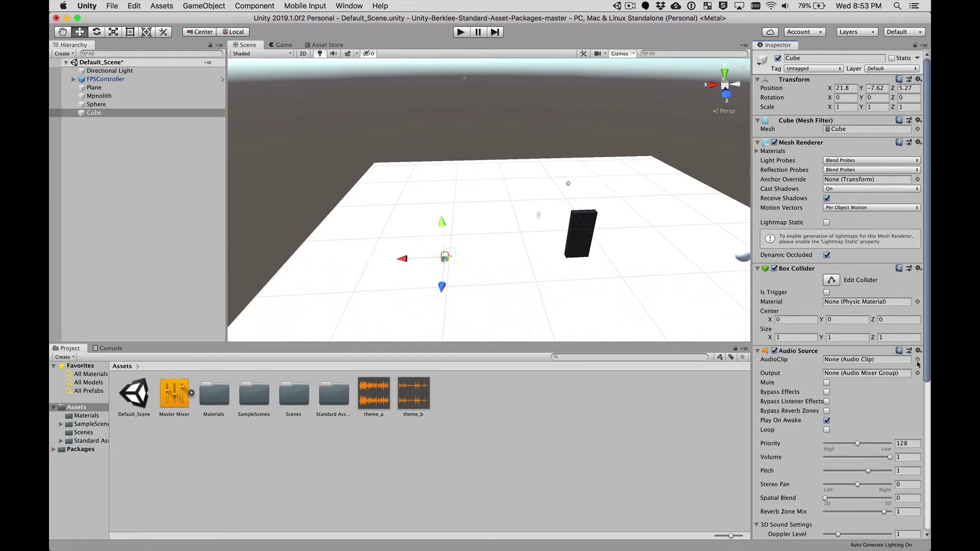
pyautogui.click(917, 360)
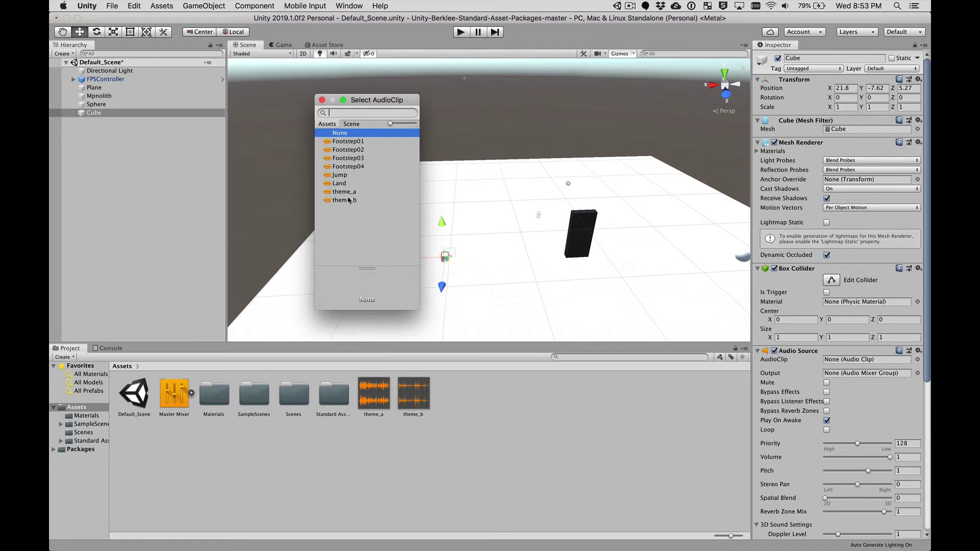
pyautogui.doubleClick(344, 201)
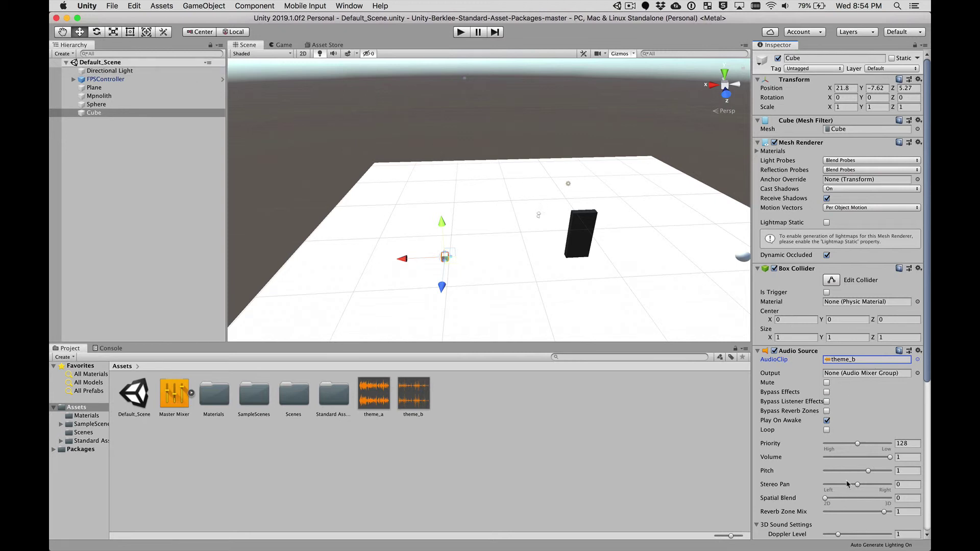
# Set the Cube's Audio Source Doppler Level to 0 and Spatial Blend to 1 for full 3D
pyautogui.scroll(-5, 847, 484)
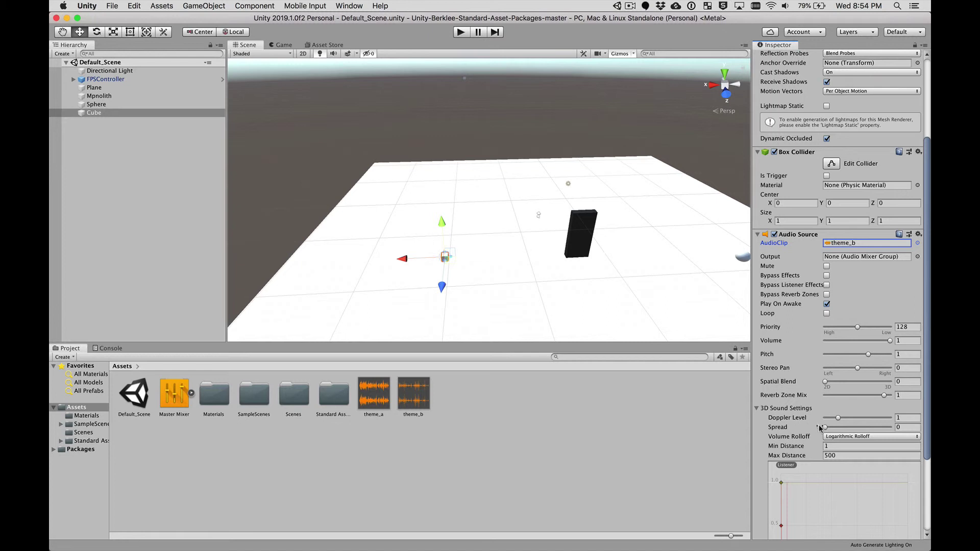
pyautogui.moveTo(838, 420); pyautogui.dragTo(807, 419)
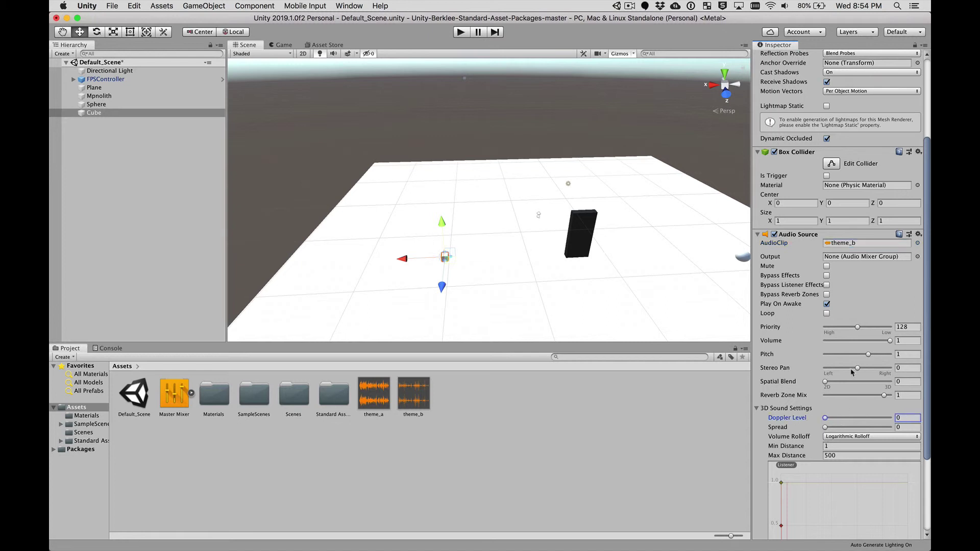
pyautogui.moveTo(826, 382); pyautogui.dragTo(901, 382)
# Start play mode and walk up close to the sphere to listen to theme_a
pyautogui.click(458, 33)
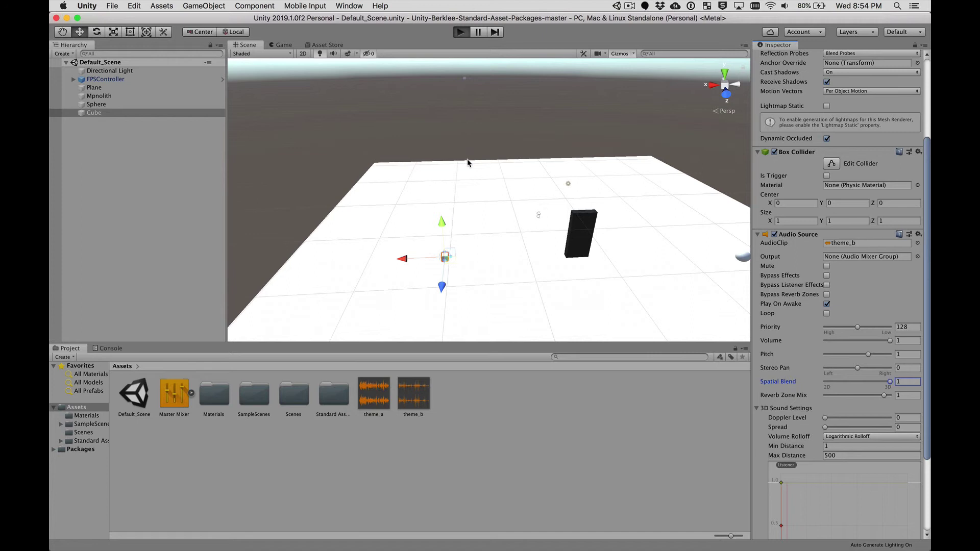
pyautogui.press('super+p')
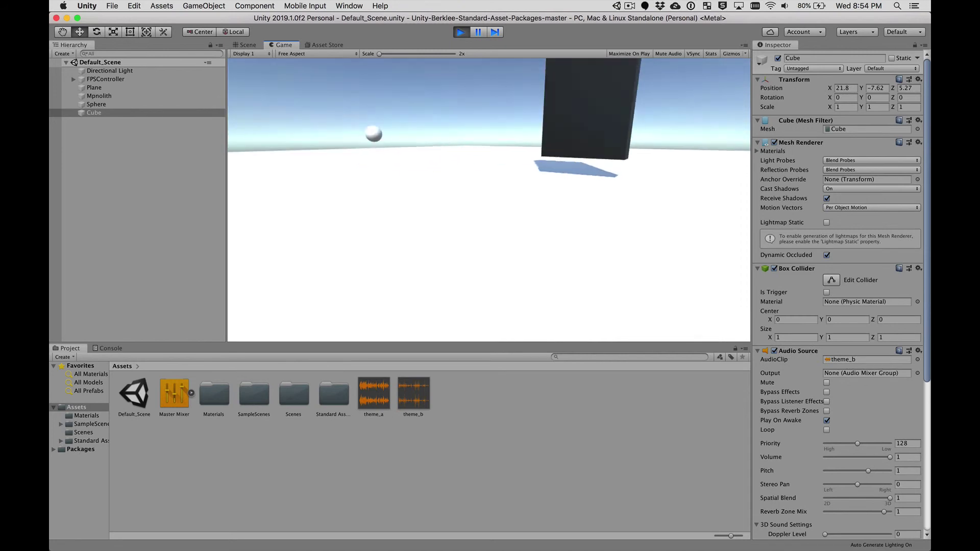
pyautogui.press('w')
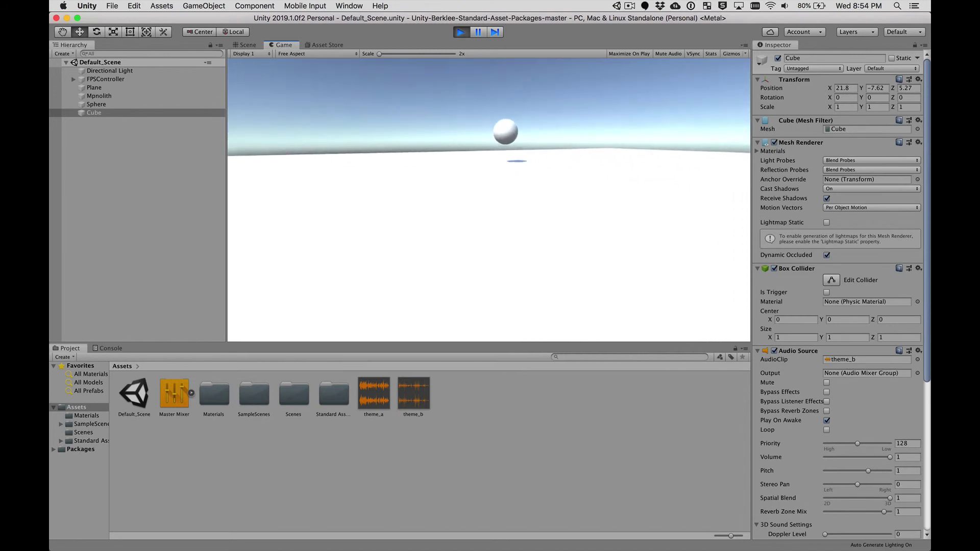
pyautogui.press('w')
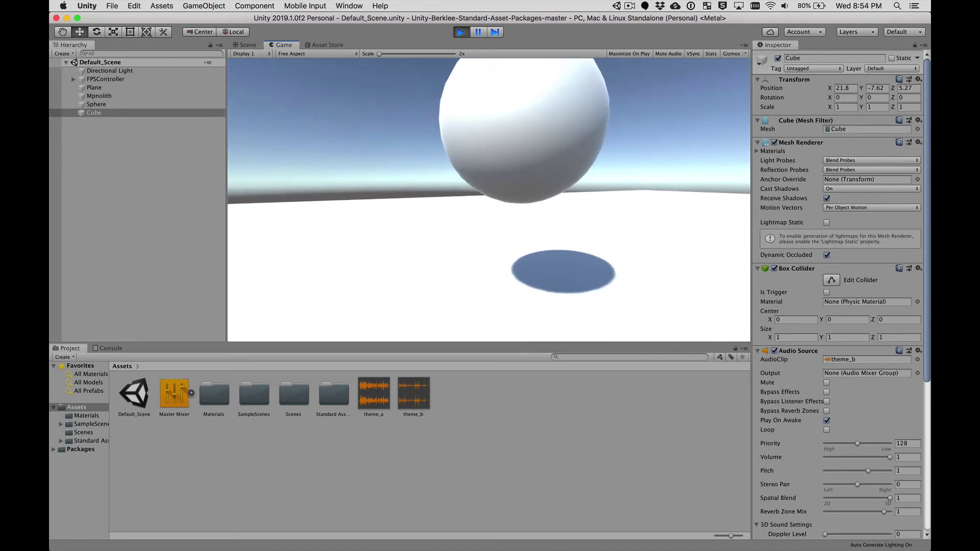
pyautogui.press('w')
pyautogui.press('s')
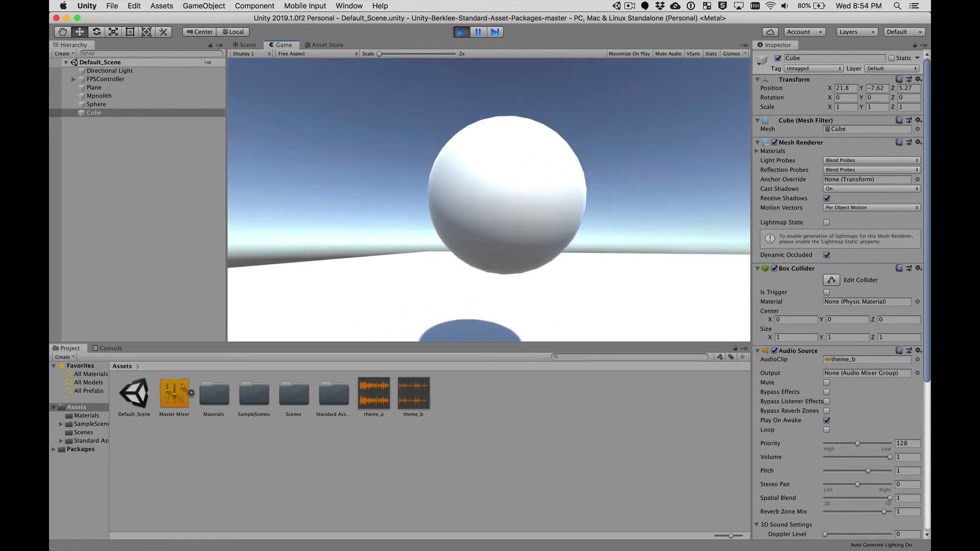
pyautogui.press('w')
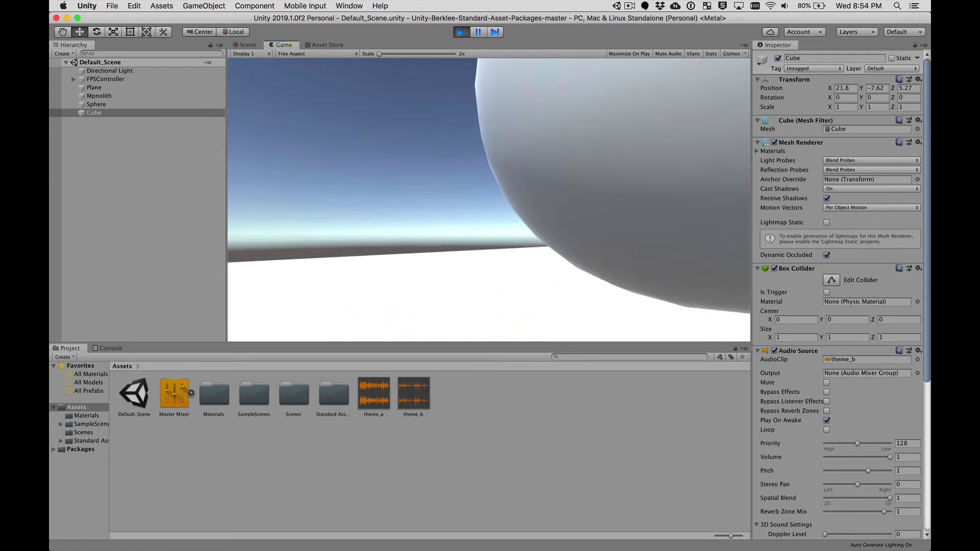
pyautogui.press('w')
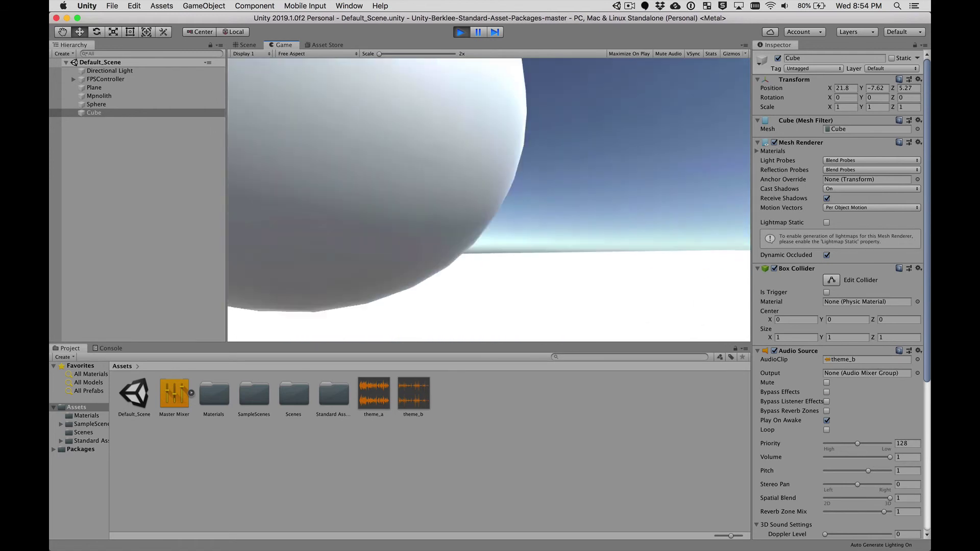
# Walk from the sphere past the monolith to the cube to listen to theme_b, back away, and stop playback
pyautogui.press('w')
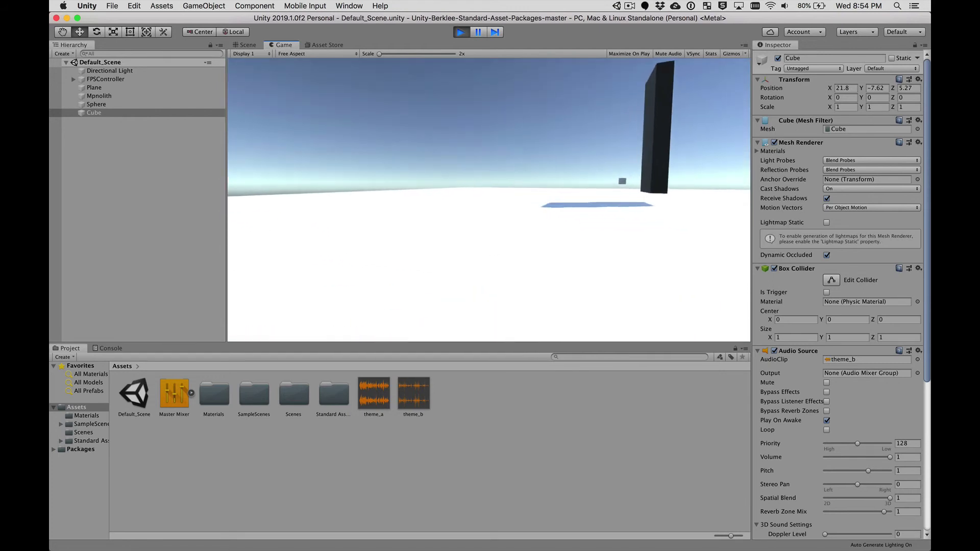
pyautogui.press('w')
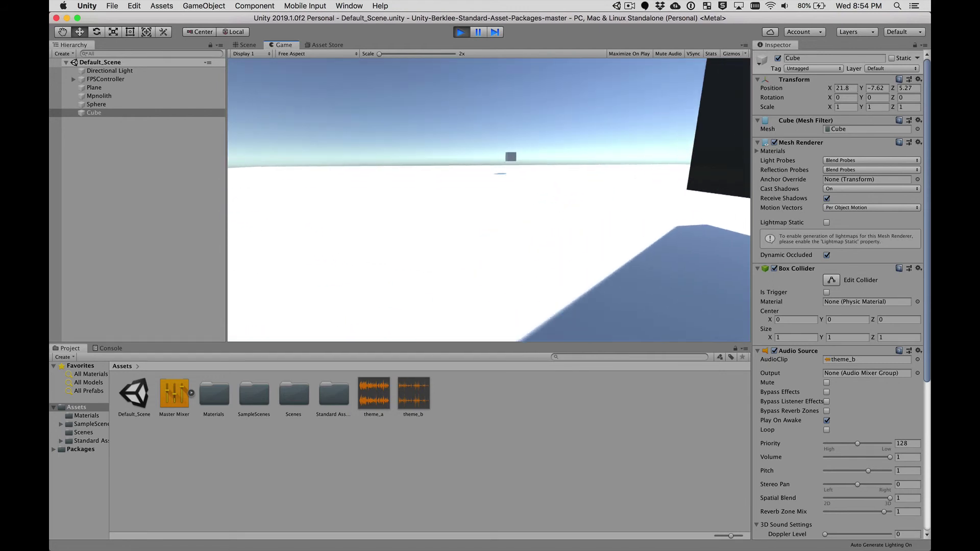
pyautogui.press('w')
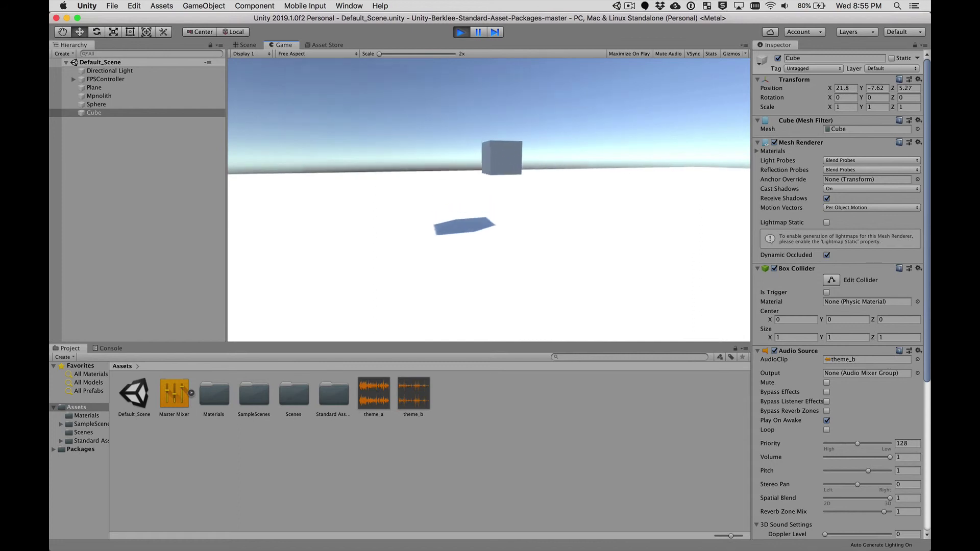
pyautogui.press('w')
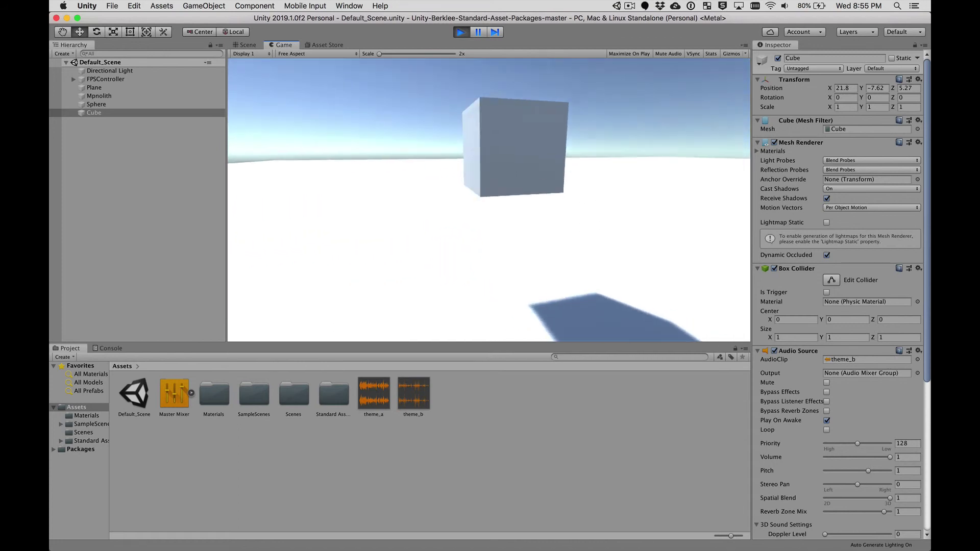
pyautogui.press('w')
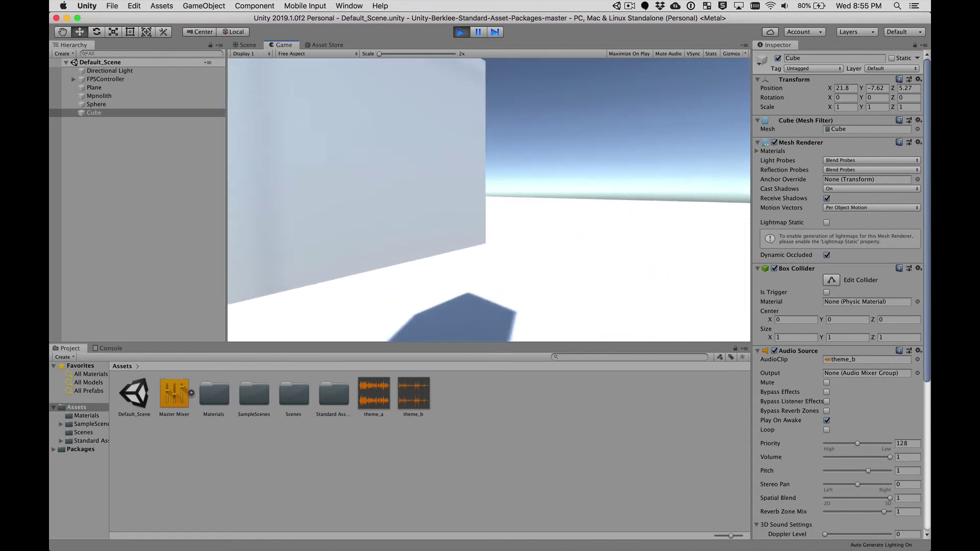
pyautogui.press('s')
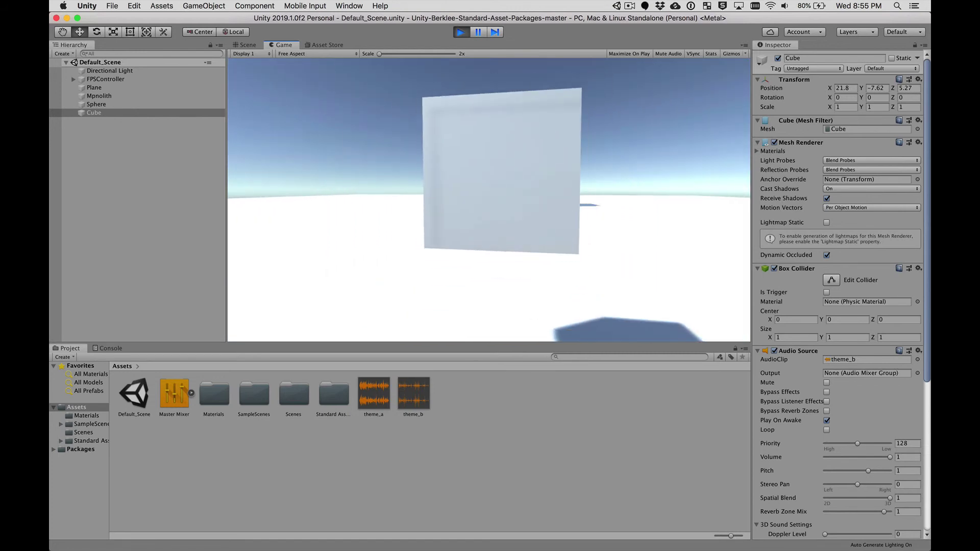
pyautogui.press('s')
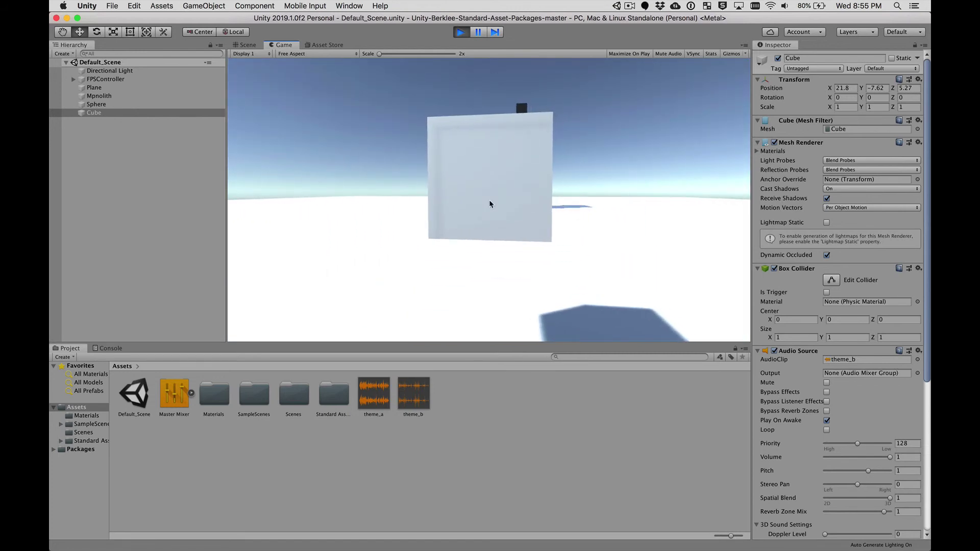
pyautogui.click(461, 32)
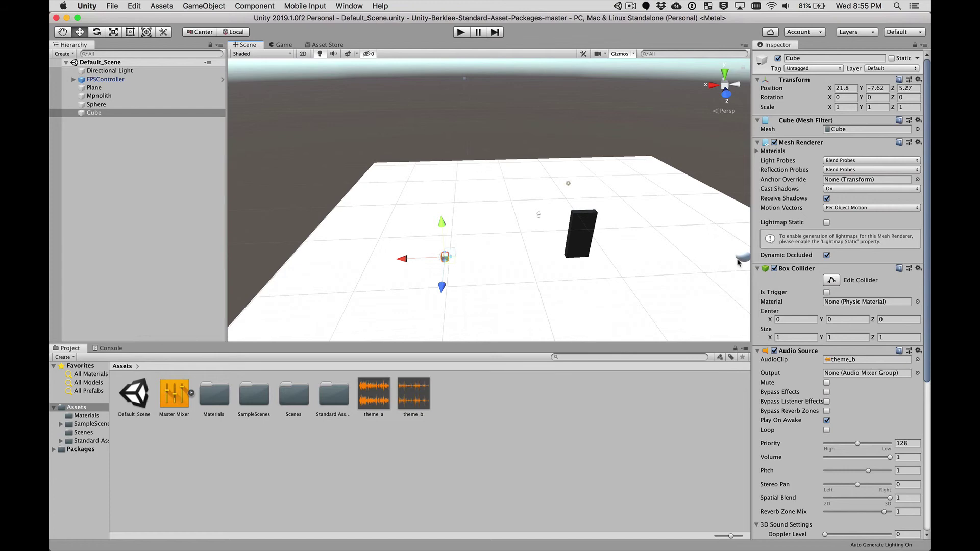
# Set the audio Max Distance to 10 on both the Cube and the Sphere
pyautogui.scroll(-8, 792, 271)
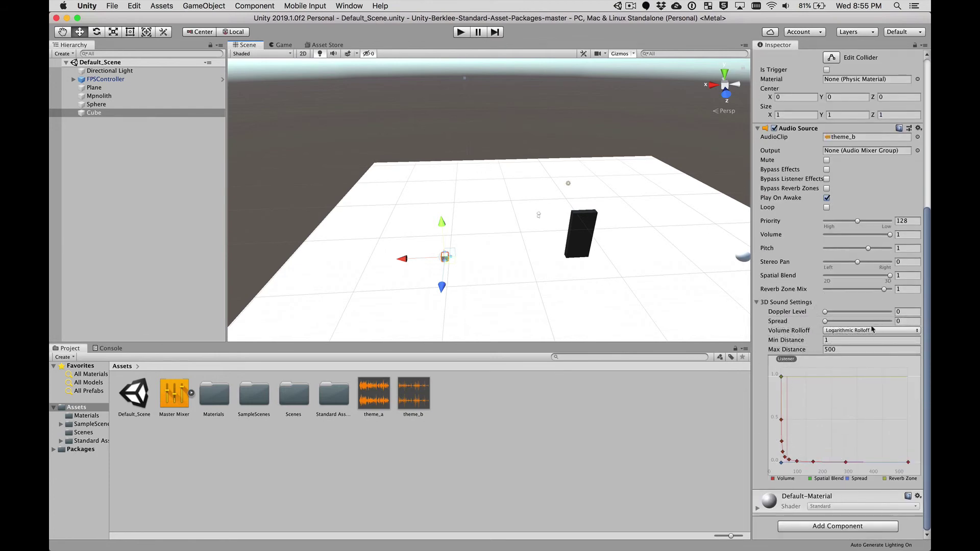
pyautogui.click(836, 349)
pyautogui.write('10')
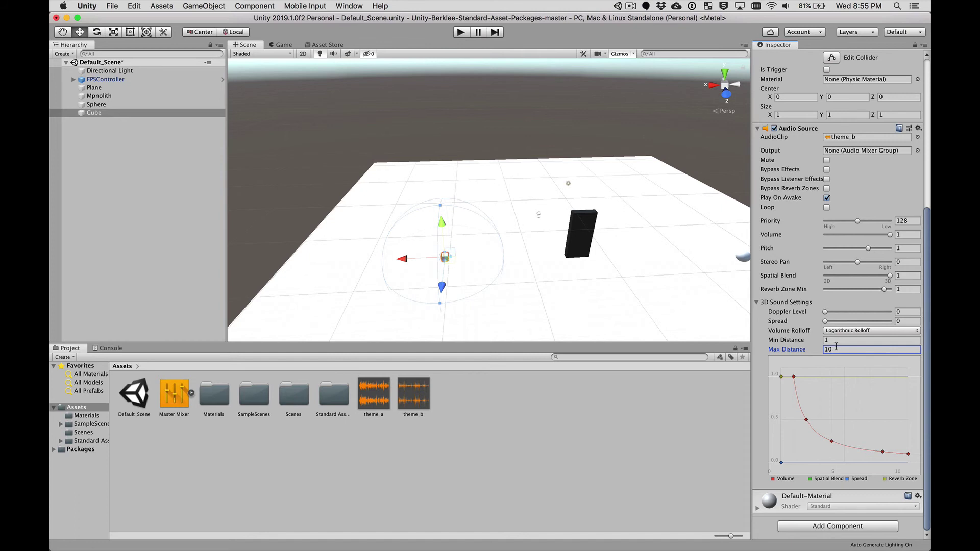
pyautogui.click(117, 105)
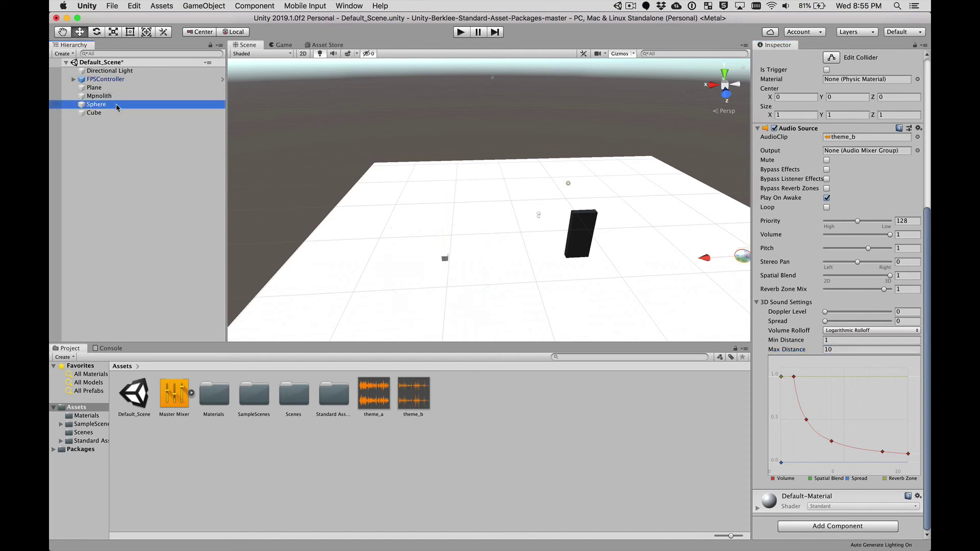
pyautogui.click(837, 358)
pyautogui.write('10')
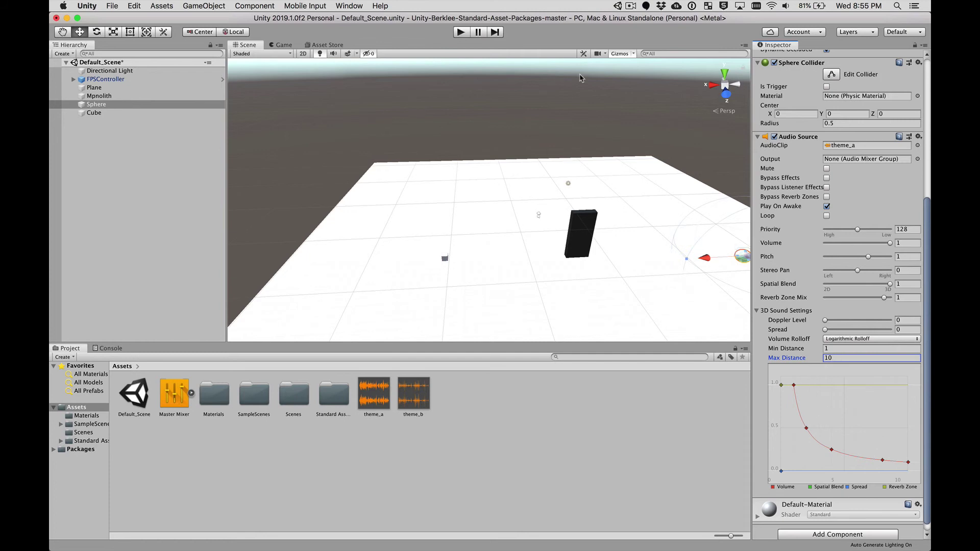
# Start play mode and walk toward the sphere to listen to theme_a with the shortened falloff distance
pyautogui.click(461, 33)
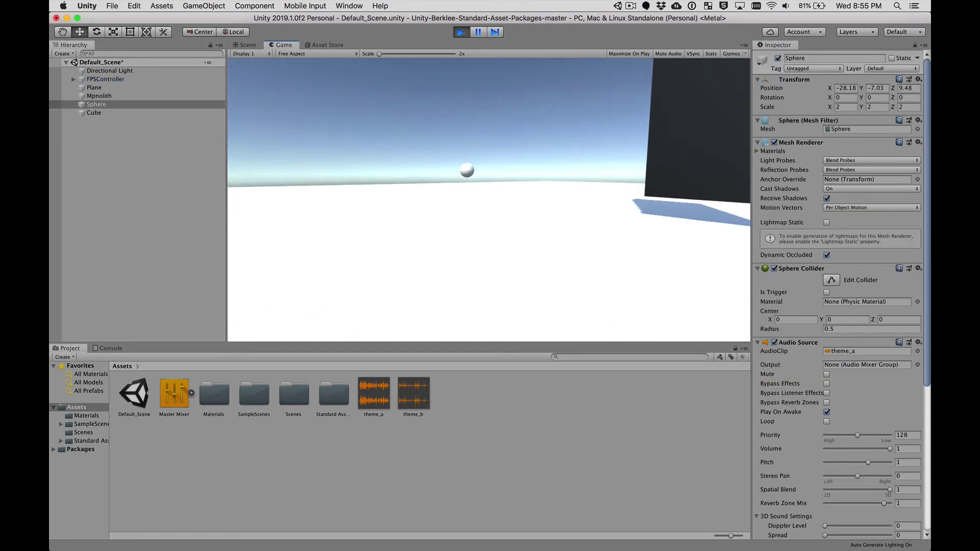
pyautogui.press('w')
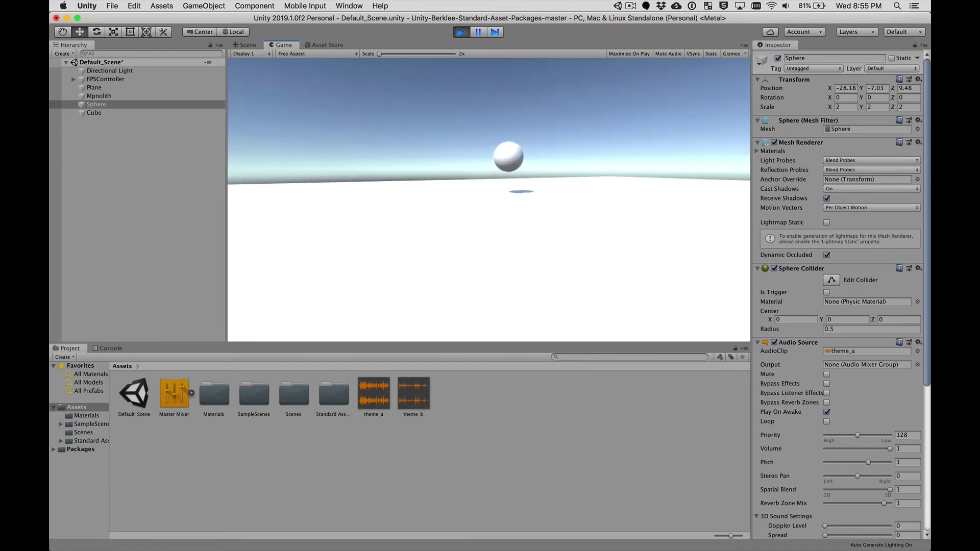
pyautogui.press('w')
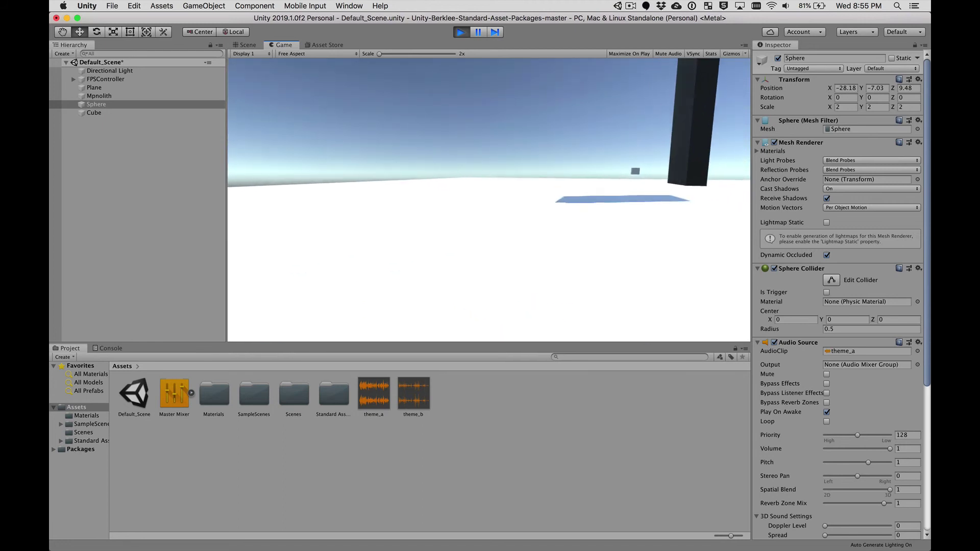
# Walk past the monolith to the cube to listen to theme_b, stop playback, and review the Sphere's volume rolloff curve
pyautogui.press('w')
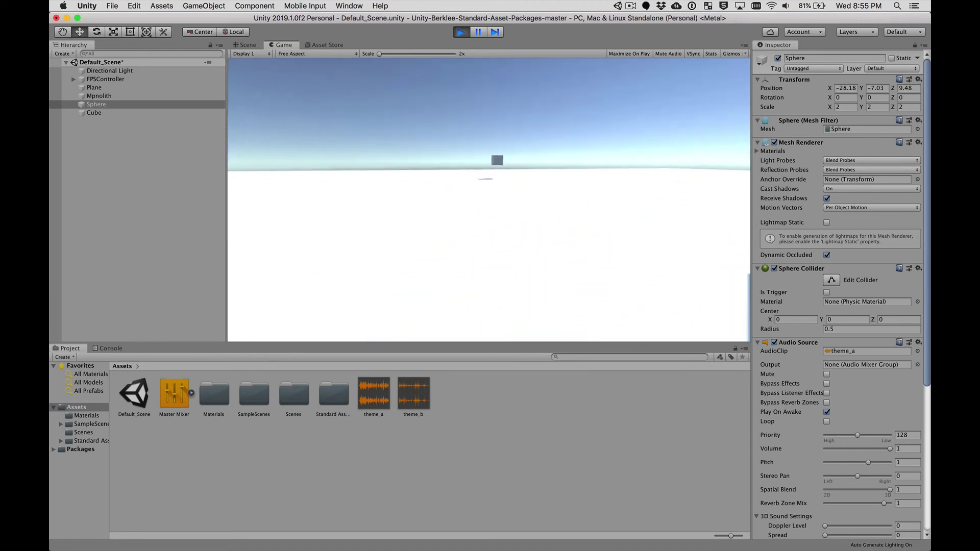
pyautogui.press('w')
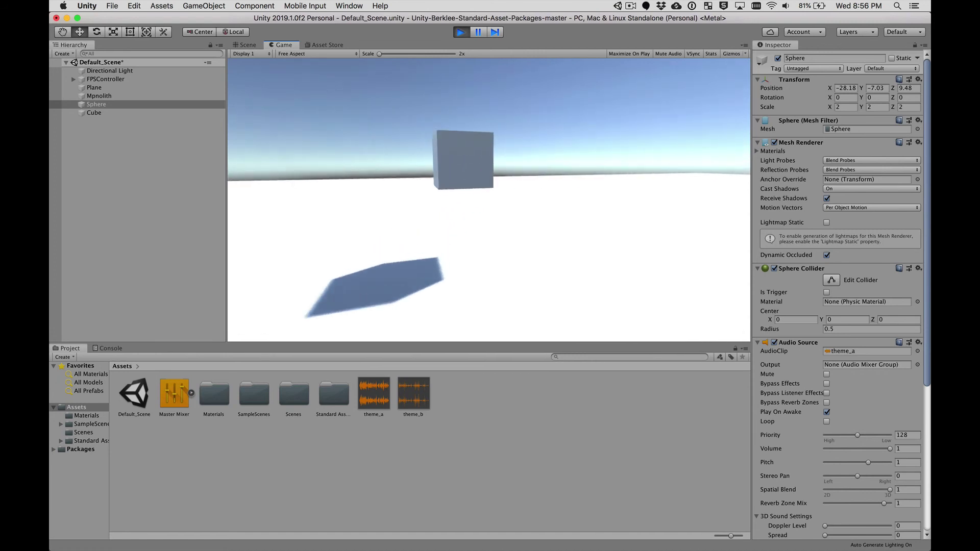
pyautogui.press('w')
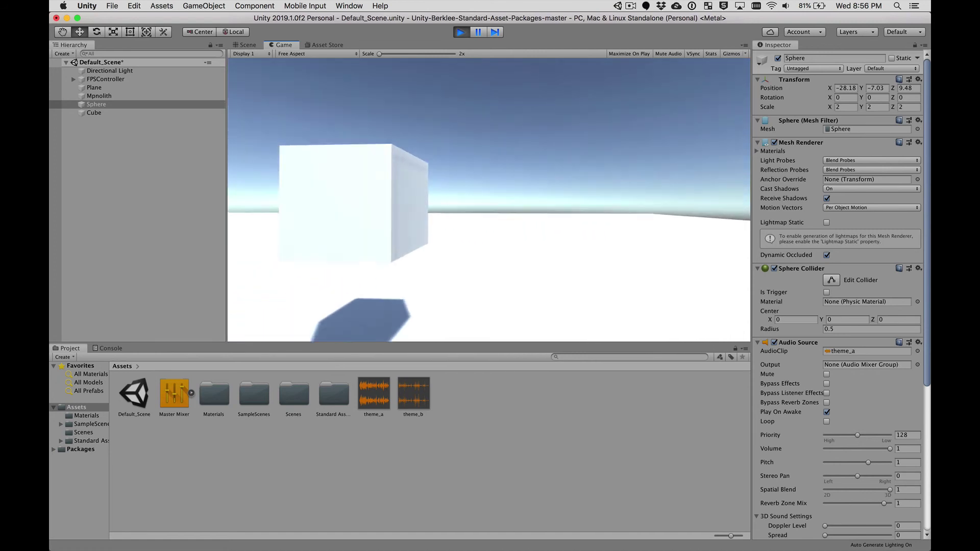
pyautogui.press('w')
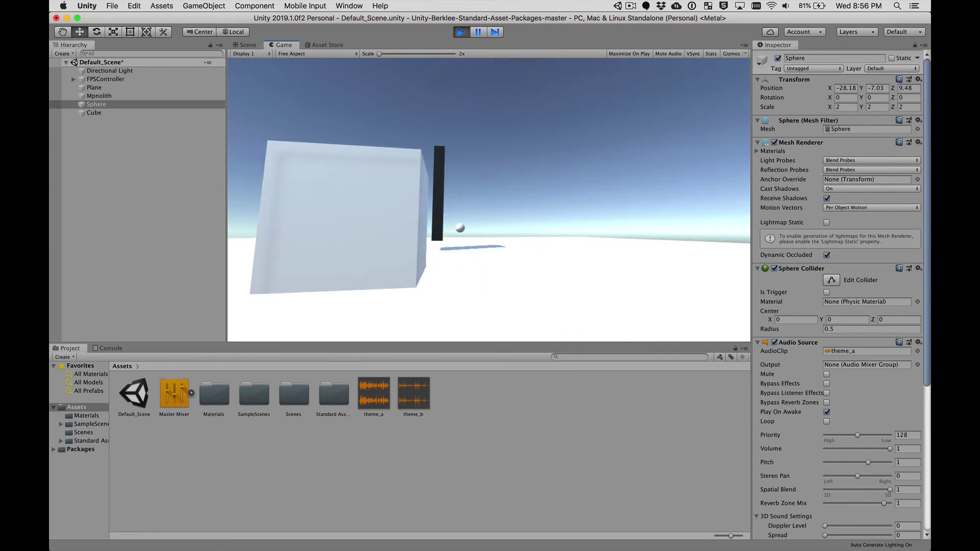
pyautogui.press('w')
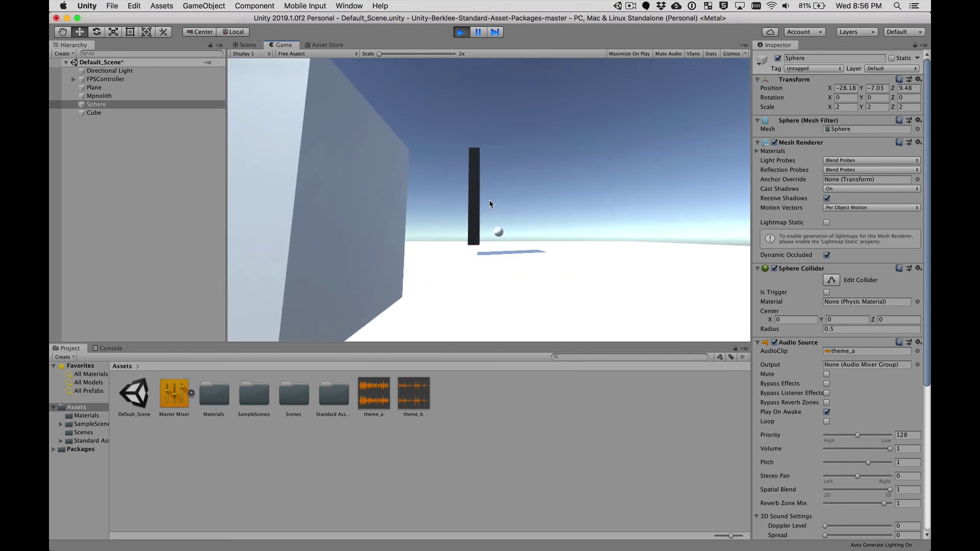
pyautogui.press('s')
pyautogui.press('super+p')
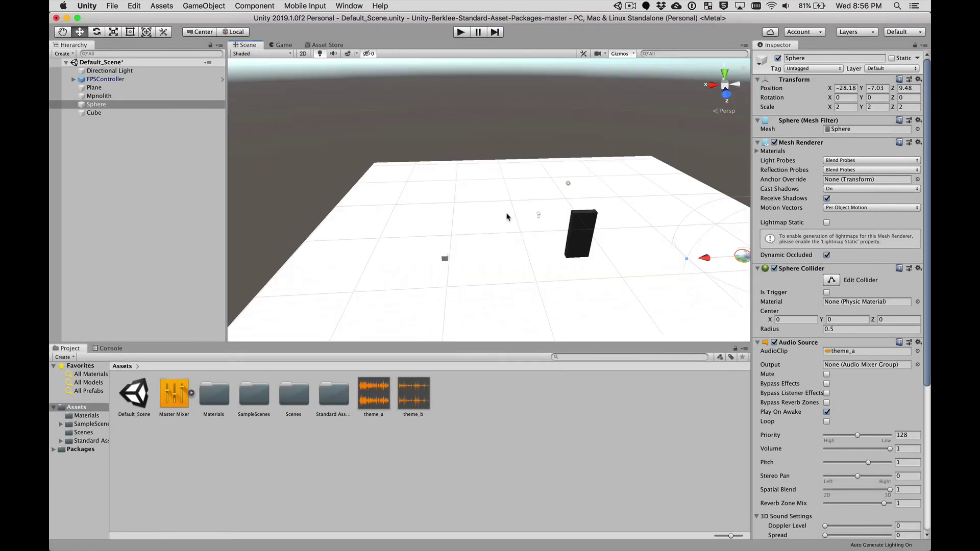
pyautogui.scroll(-10, 850, 416)
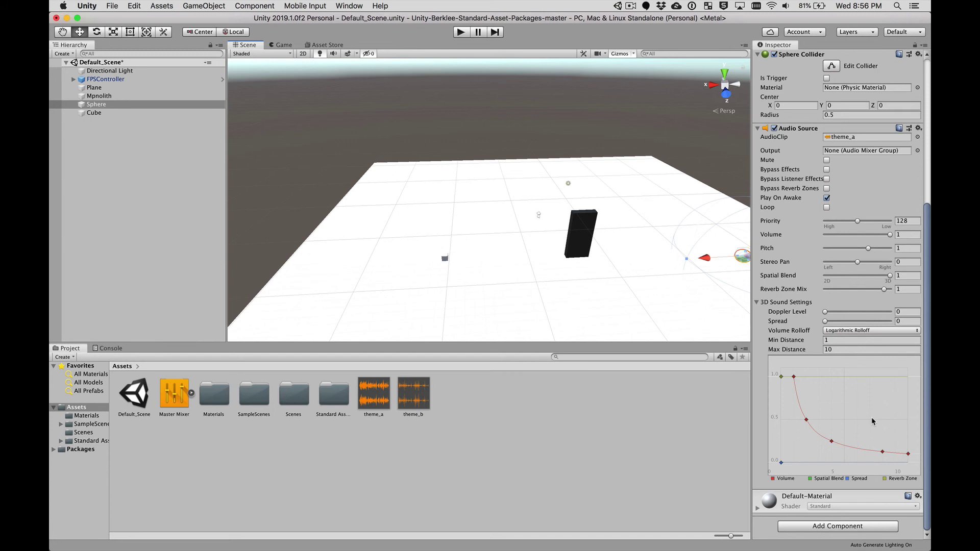
# Turn on Do Not Disturb in the Mac's notification settings, return to Unity, and save the scene
pyautogui.click(914, 6)
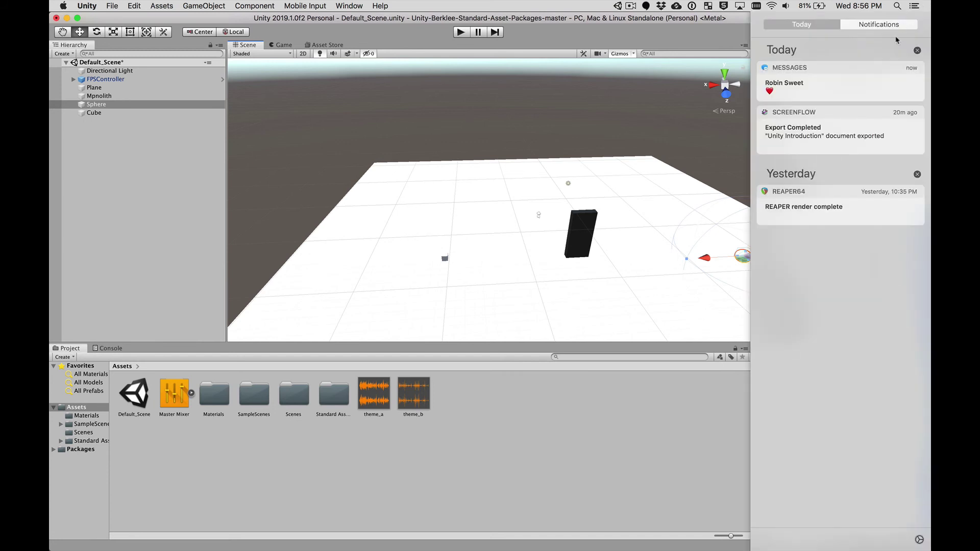
pyautogui.scroll(3, 870, 102)
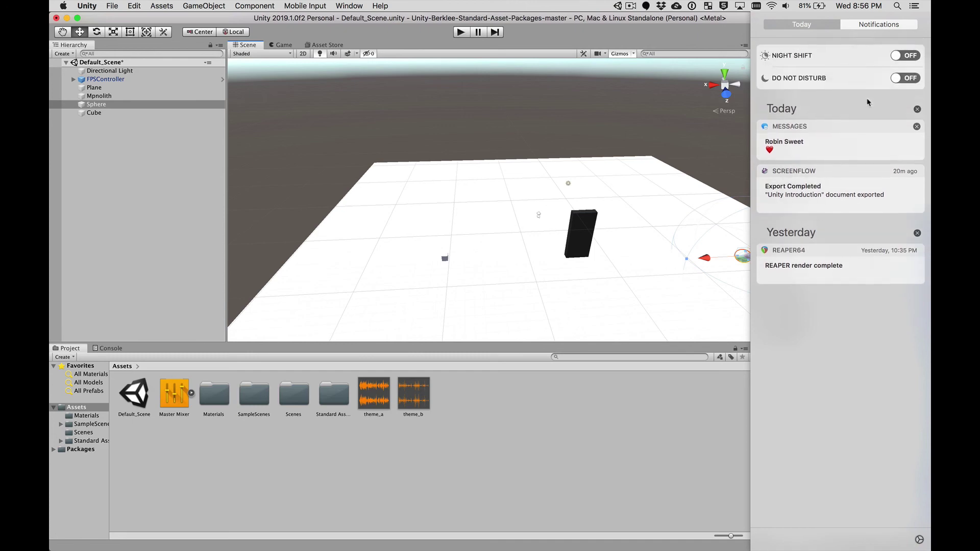
pyautogui.click(902, 77)
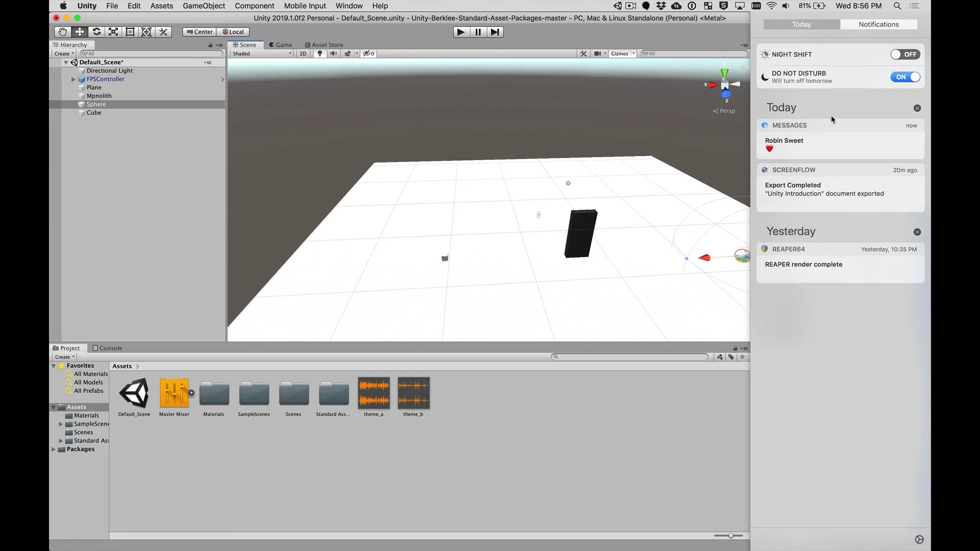
pyautogui.click(655, 33)
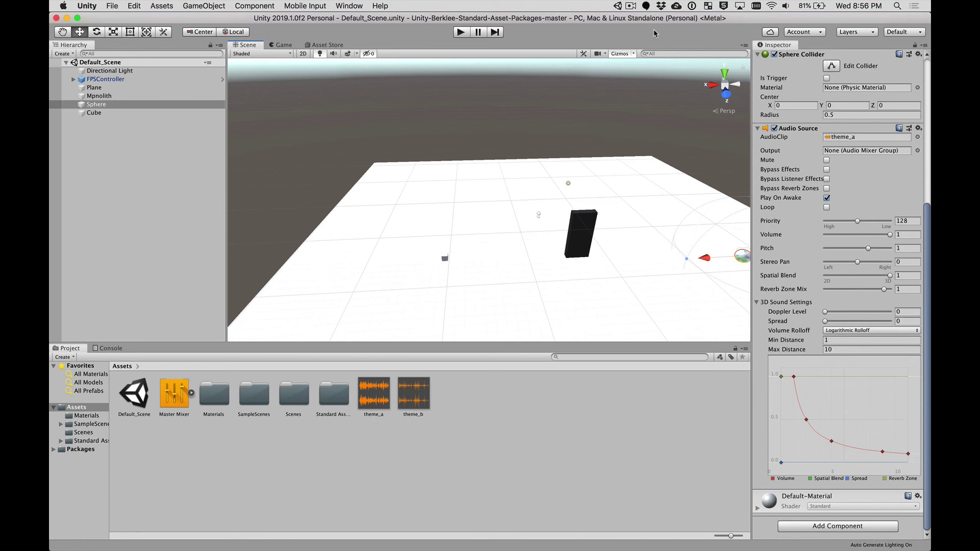
# Switch to Finder, close the project folder window, and compress the Unity-Berklee-Standard-Asset-Packages-master folder on the desktop into a zip
pyautogui.press('super+h')
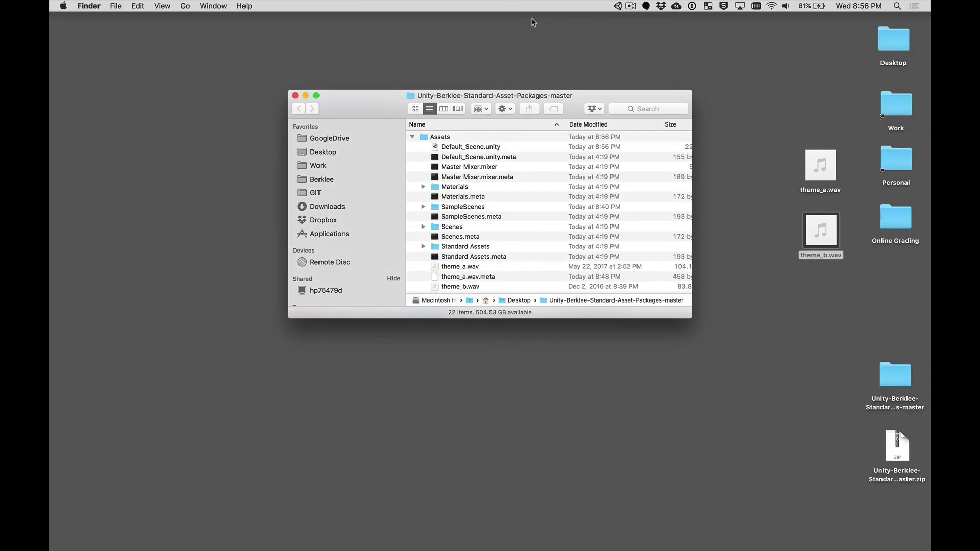
pyautogui.press('super+w')
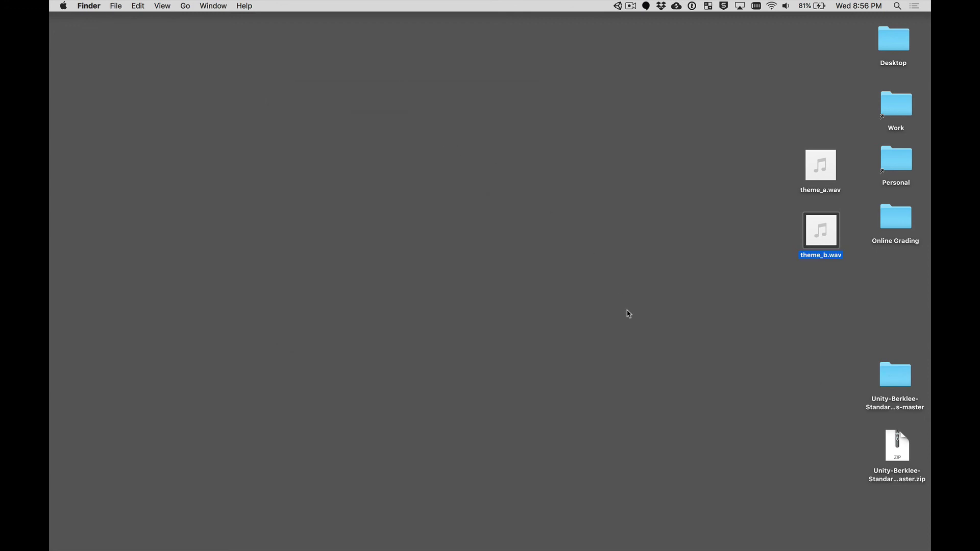
pyautogui.rightClick(889, 380)
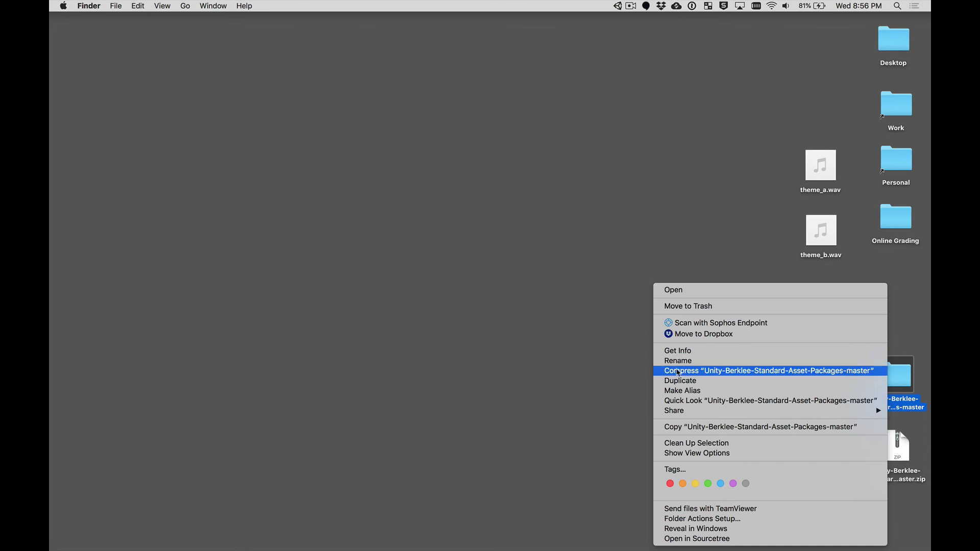
pyautogui.click(678, 372)
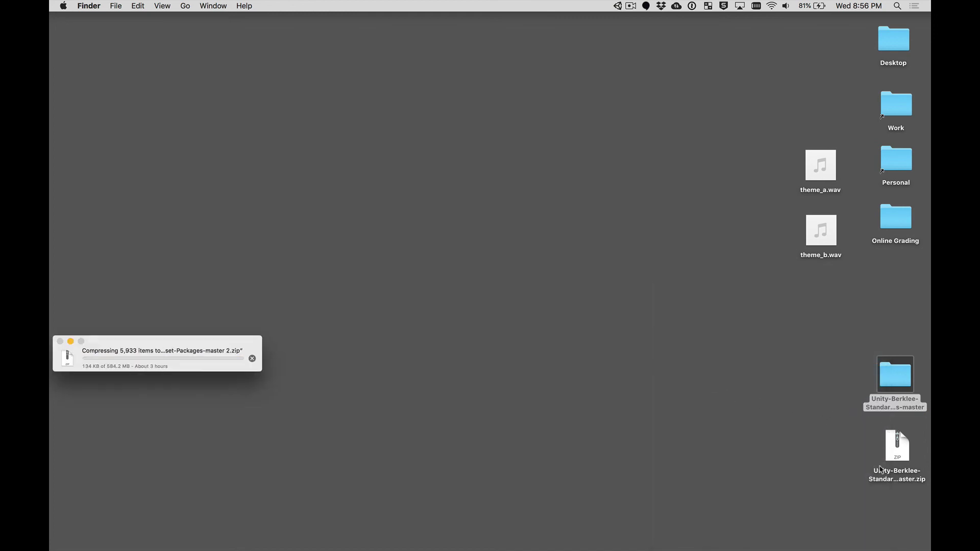
# Select the original Unity-Berklee-Standard-Asset-Packages-master.zip archive on the desktop
pyautogui.click(906, 455)
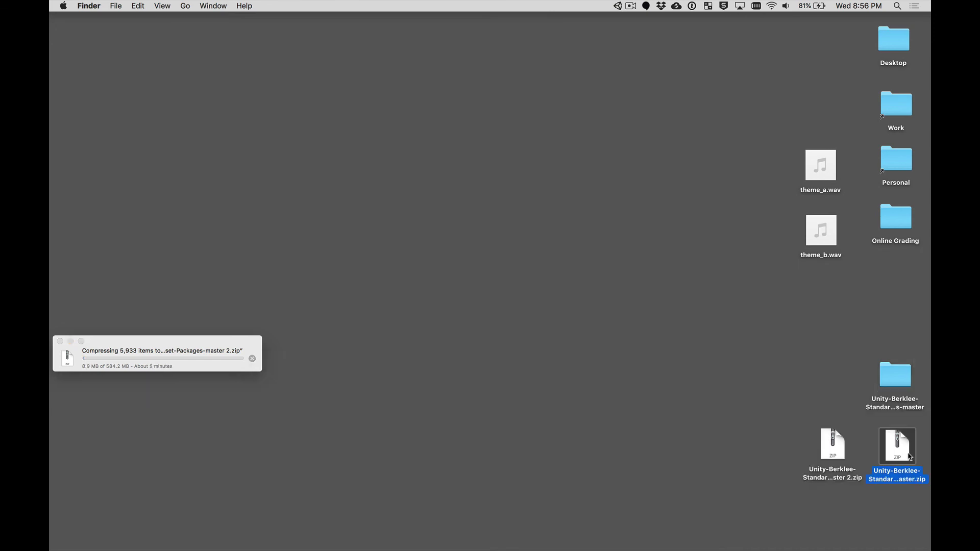